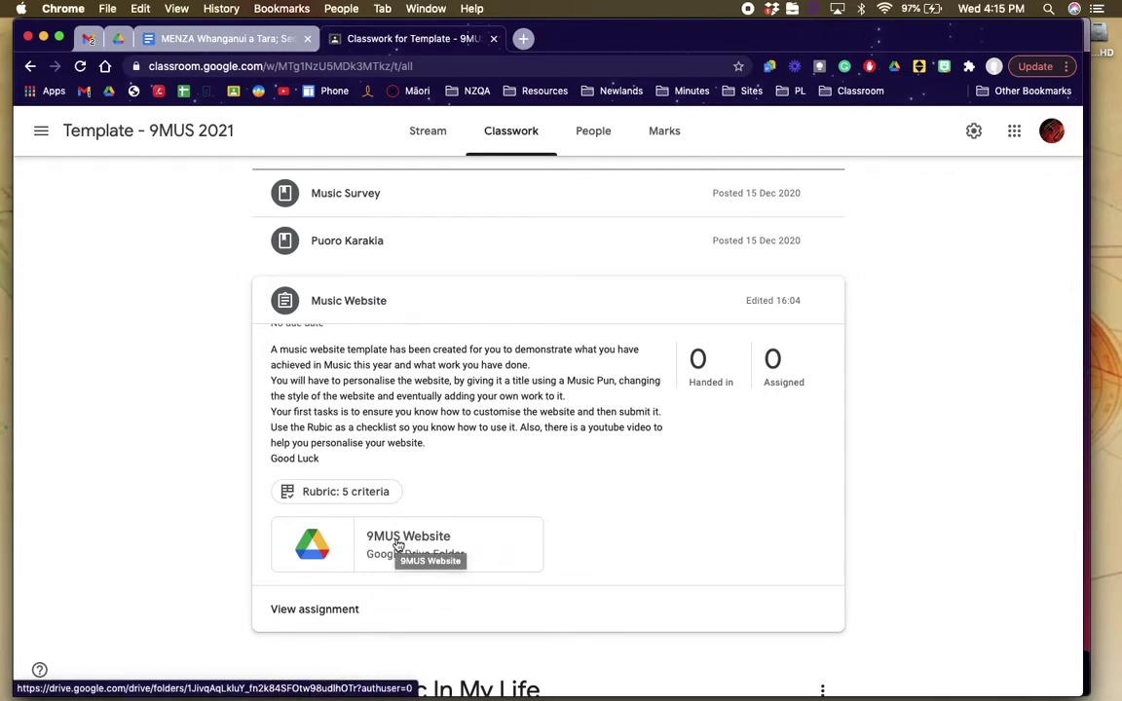
Open the 9MUS Website folder attached to the Music Website assignment and load the same folder link in the incognito window
left_click(397, 544)
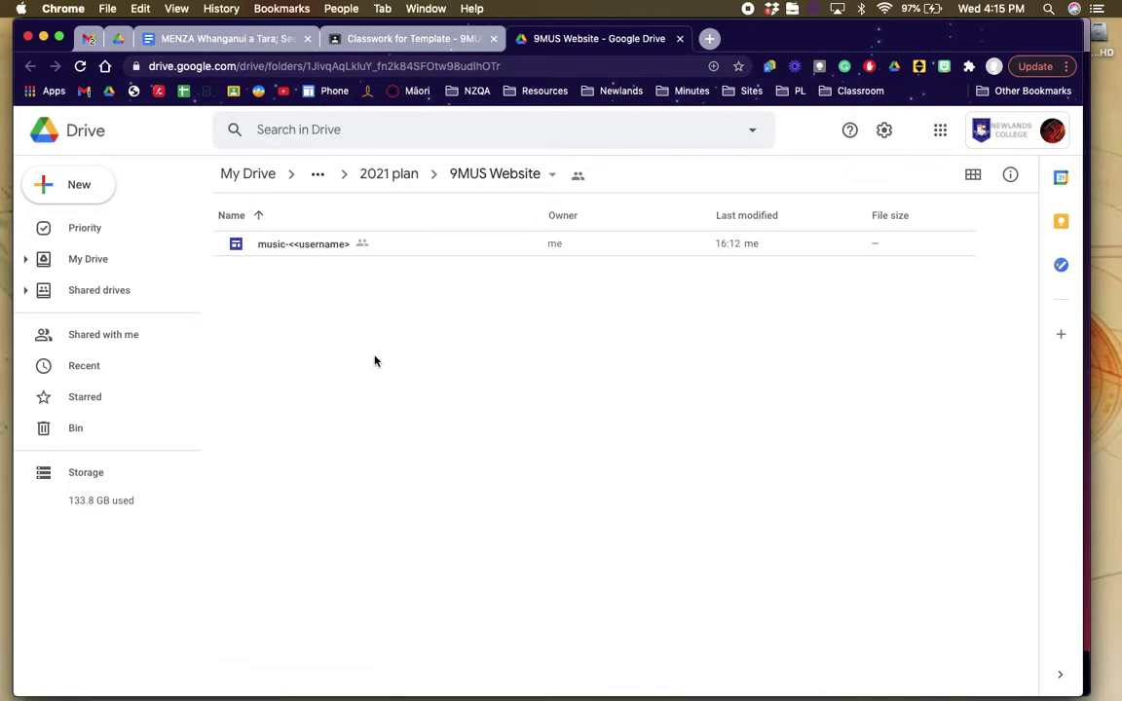
left_click(412, 65)
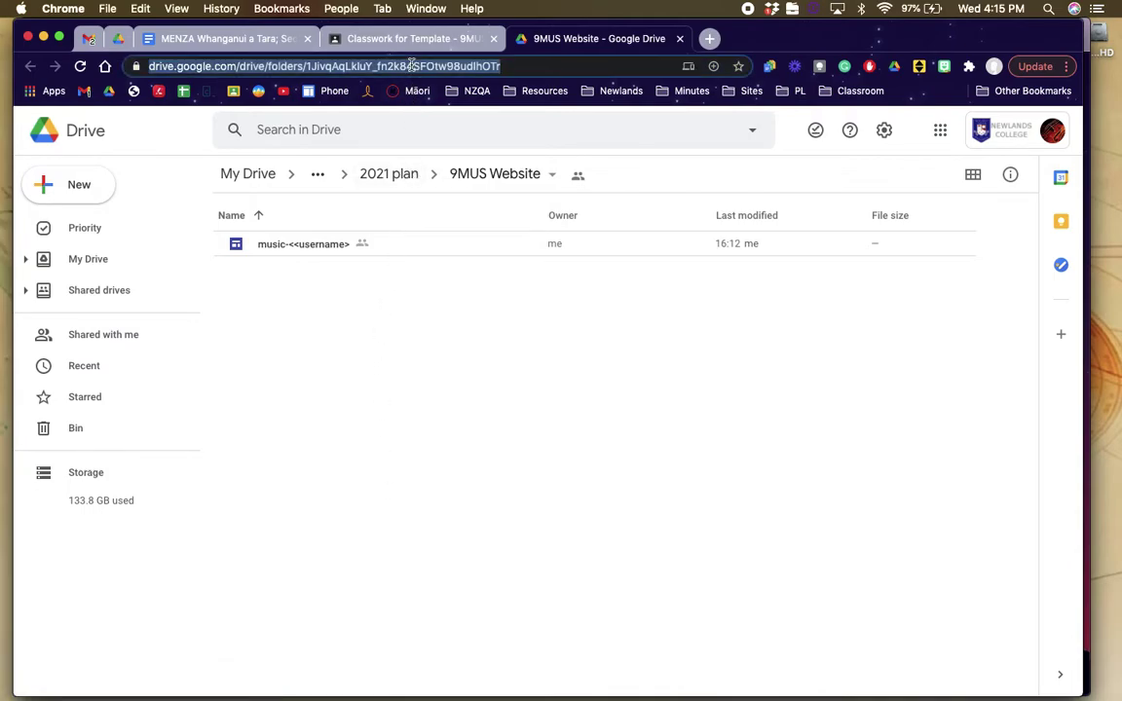
key("super+c")
key("ctrl+Up")
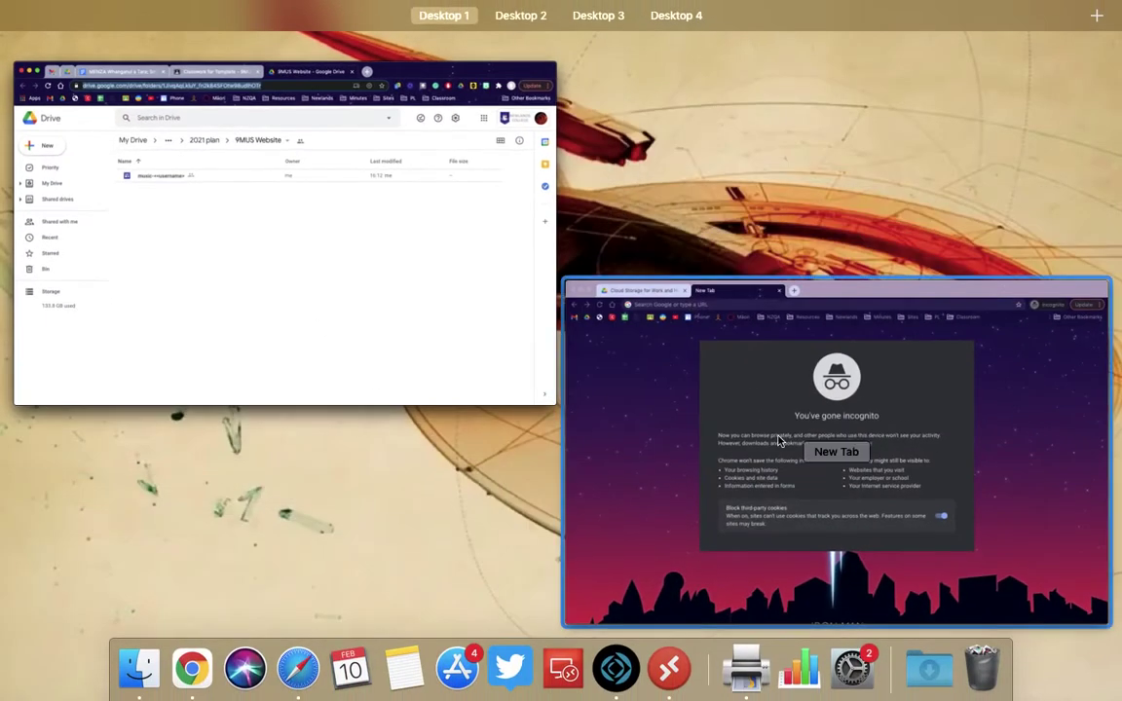
left_click(808, 451)
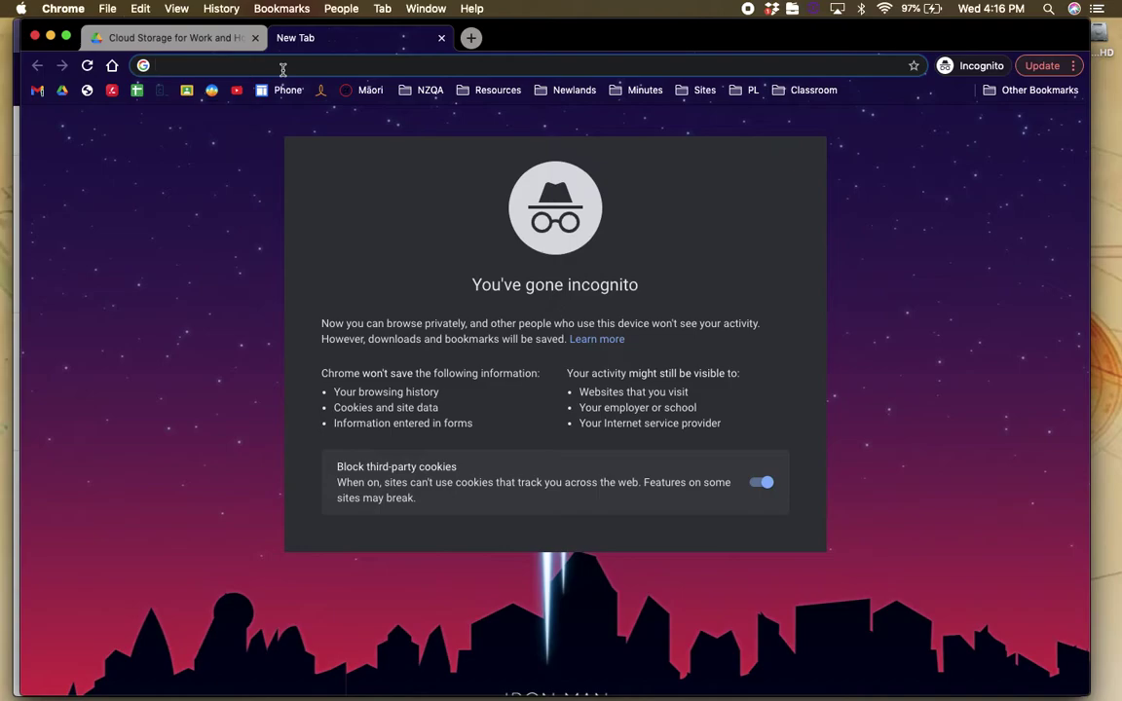
key("super+v")
key("Return")
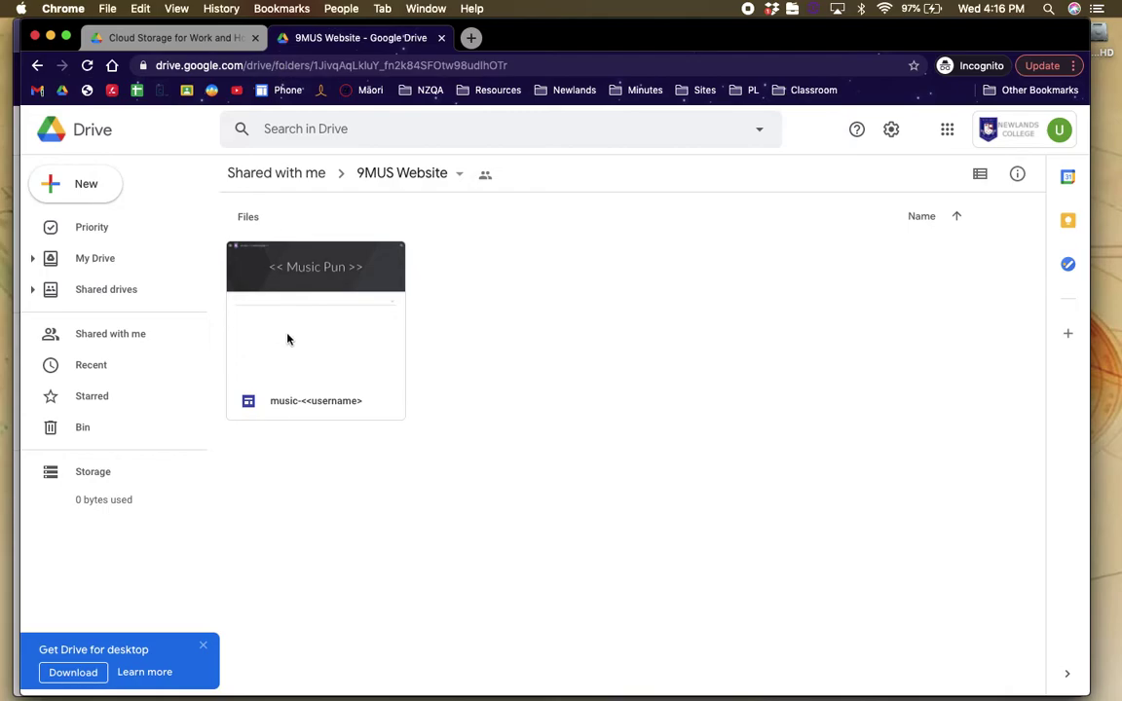
Preview the music-<<username>> template site, look through its pages from Music In My Life to Blues, and close the preview
double_click(326, 369)
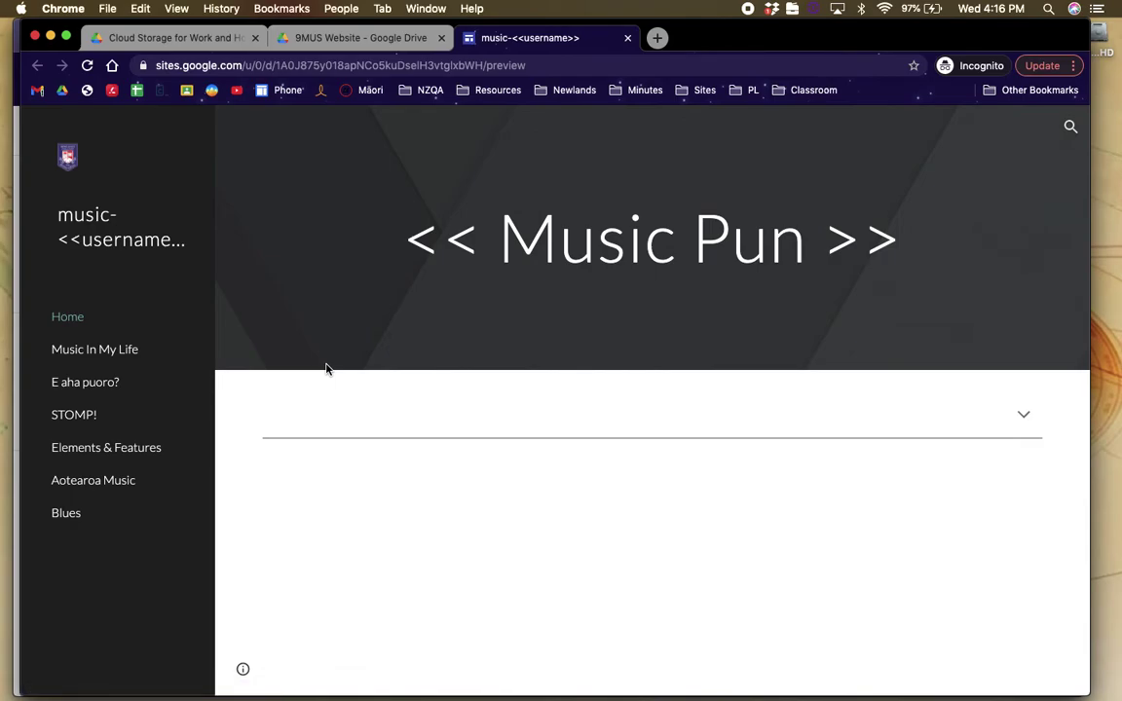
left_click(72, 353)
left_click(73, 383)
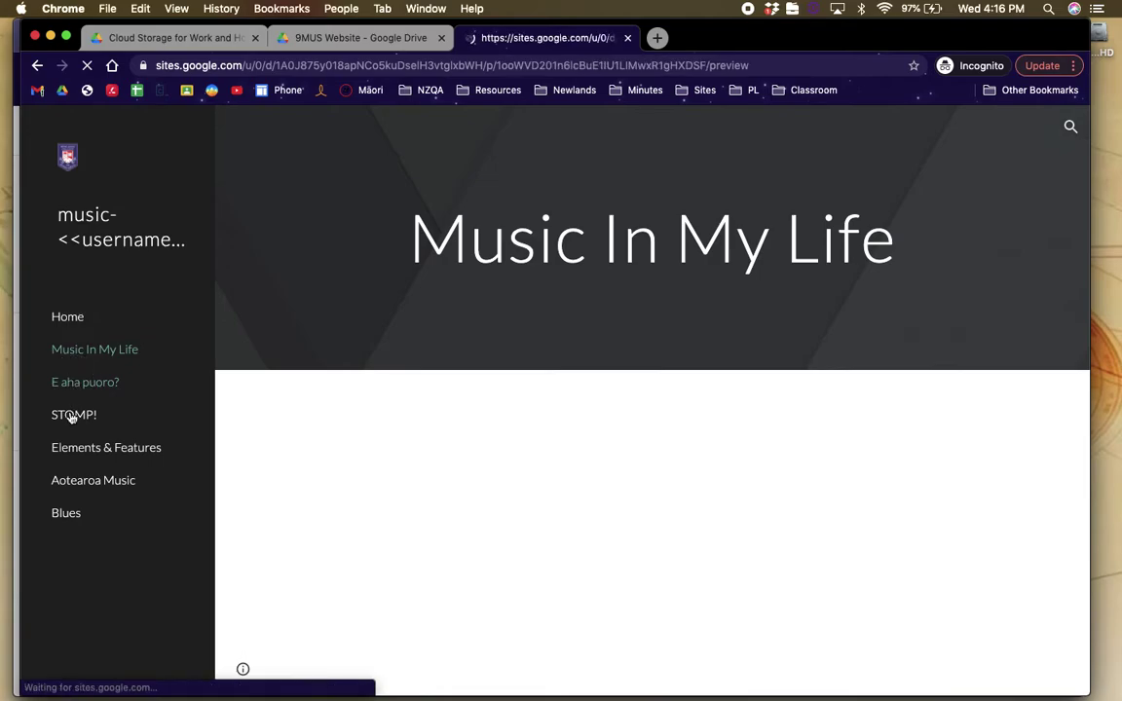
left_click(70, 417)
left_click(75, 448)
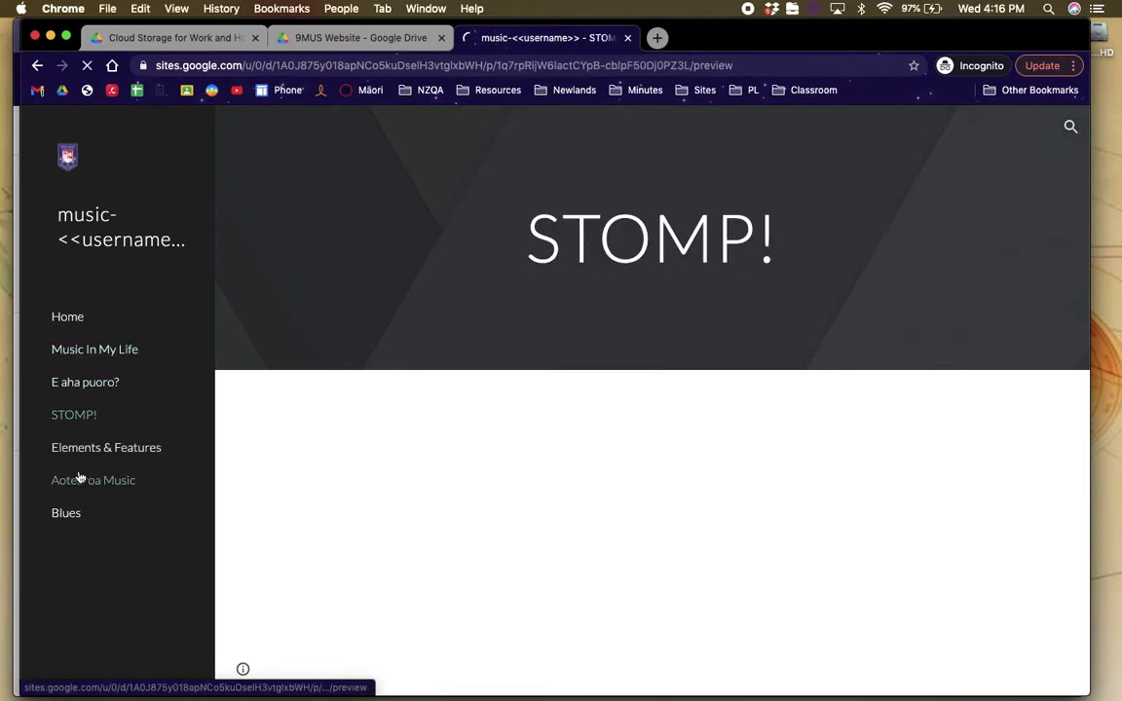
left_click(66, 513)
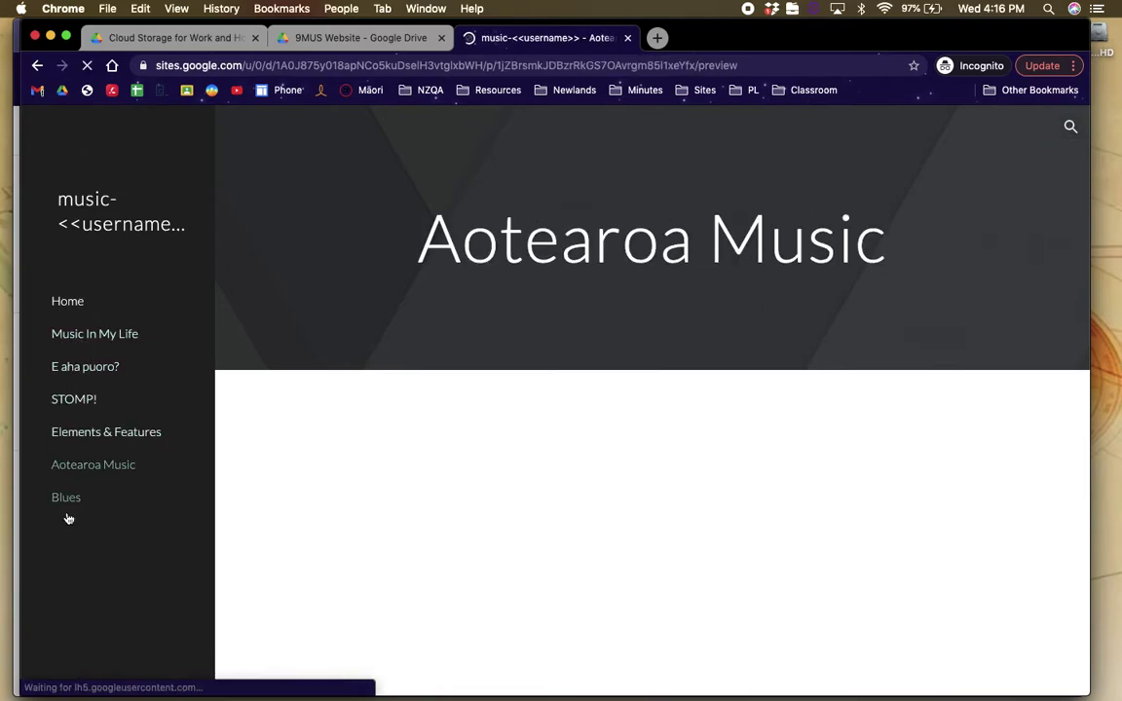
left_click(77, 329)
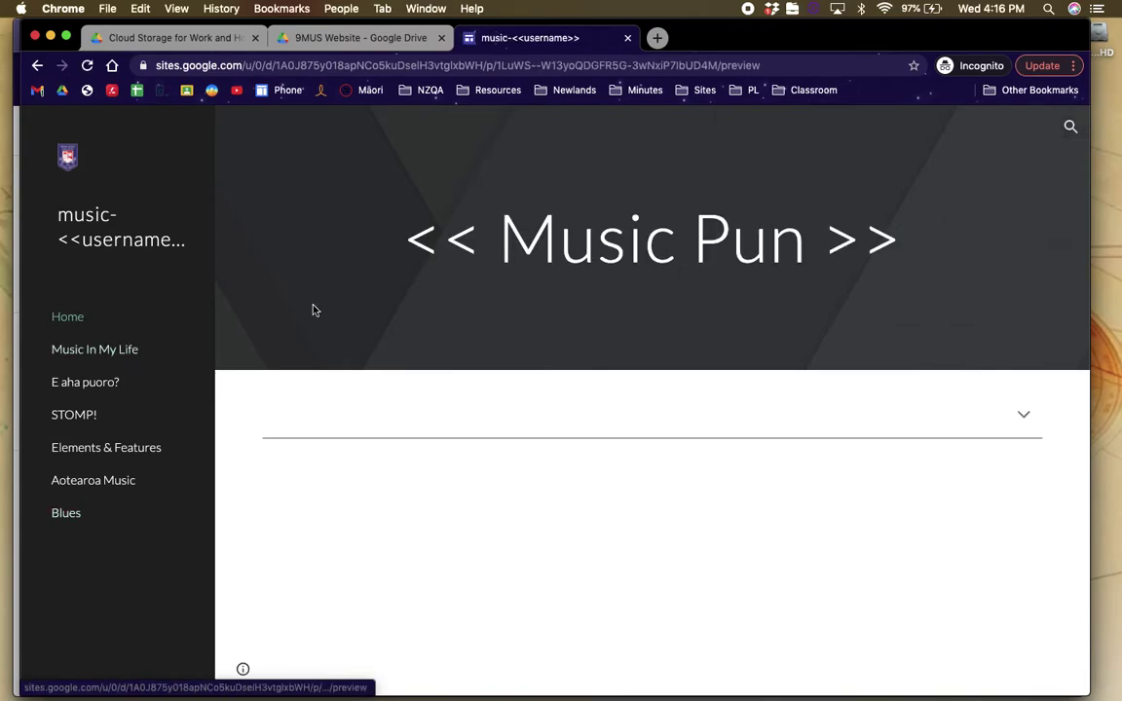
left_click(628, 39)
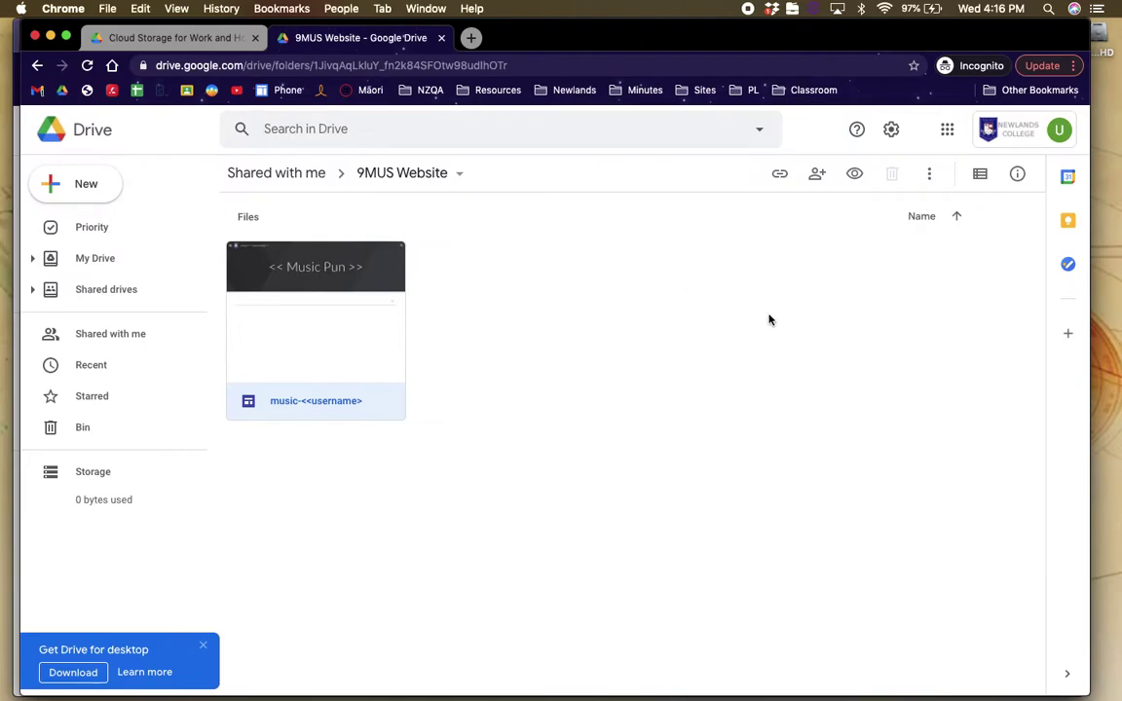
Make a copy of the music-<<username>> site file from the shared 9MUS Website folder
left_click(930, 178)
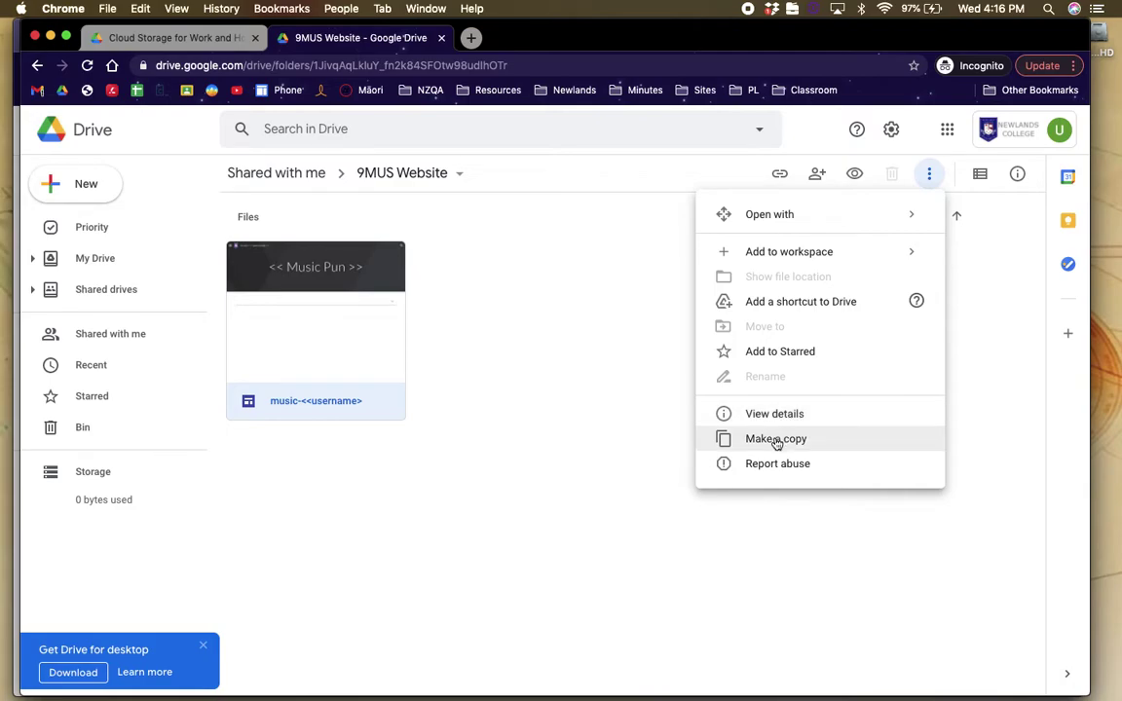
left_click(474, 360)
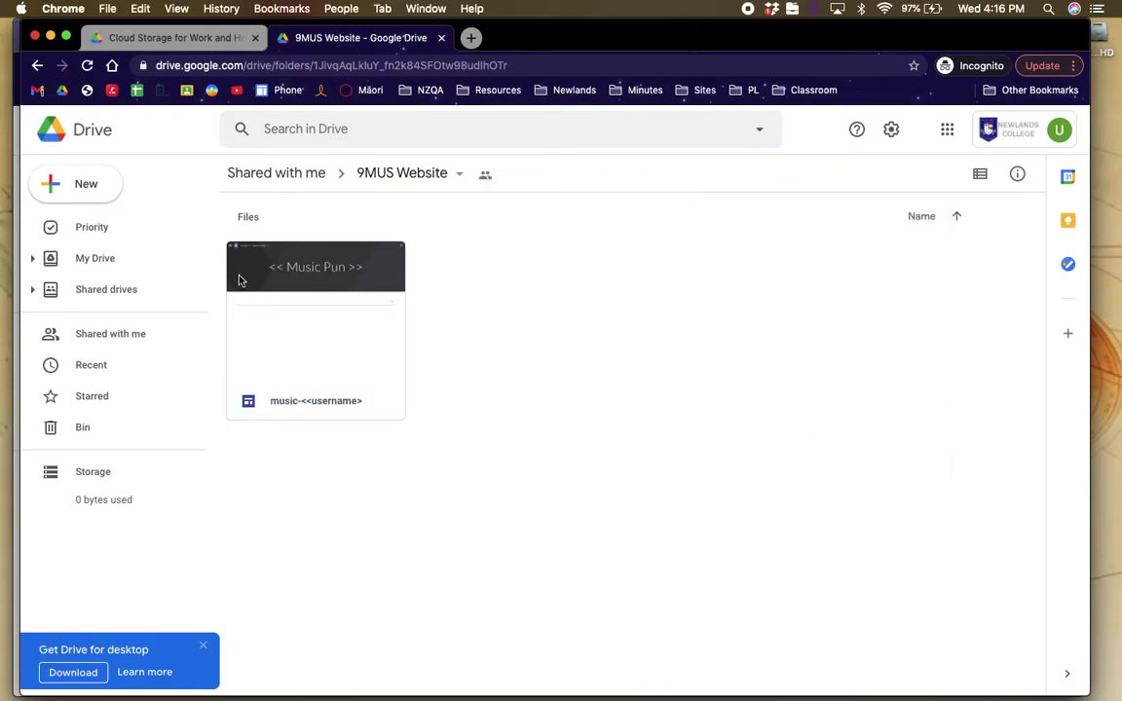
right_click(289, 275)
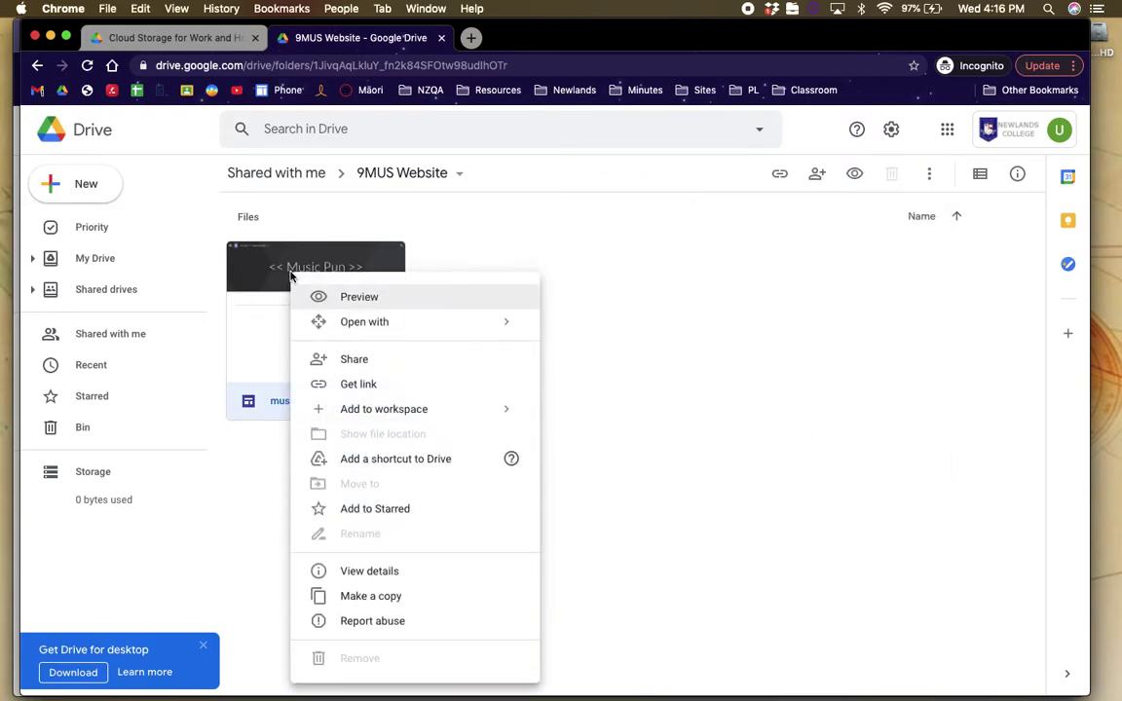
left_click(362, 603)
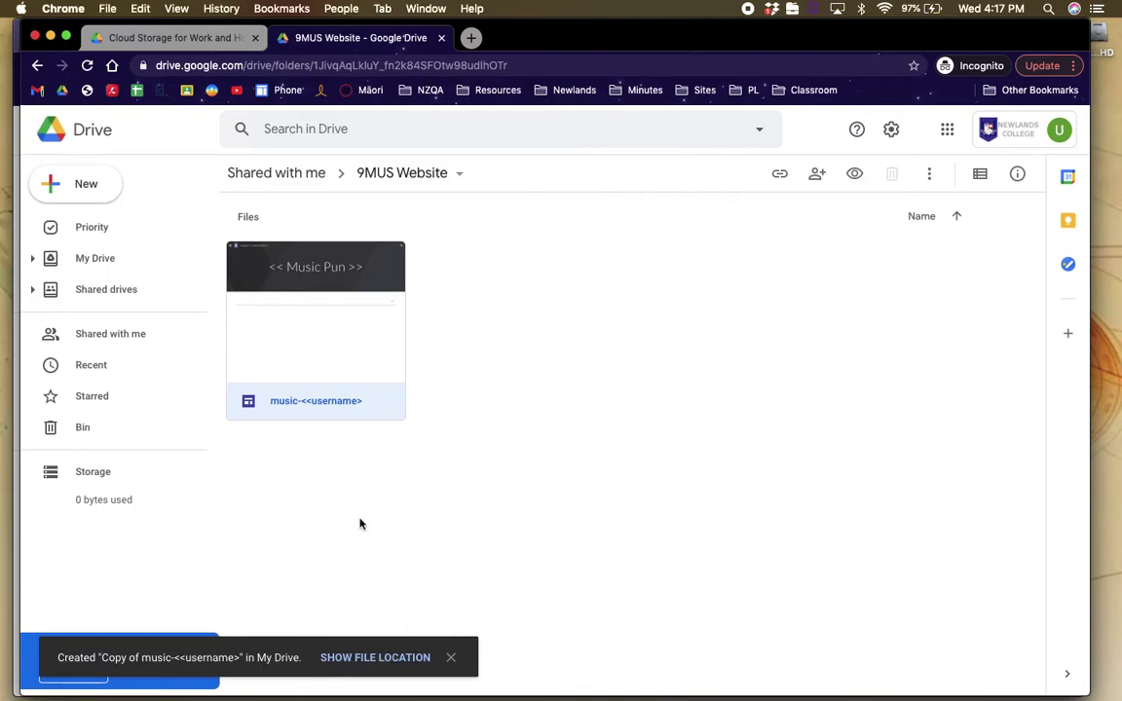
Move the copied site from My Drive into the Music - 9TA# folder inside the Classroom folder
left_click(90, 263)
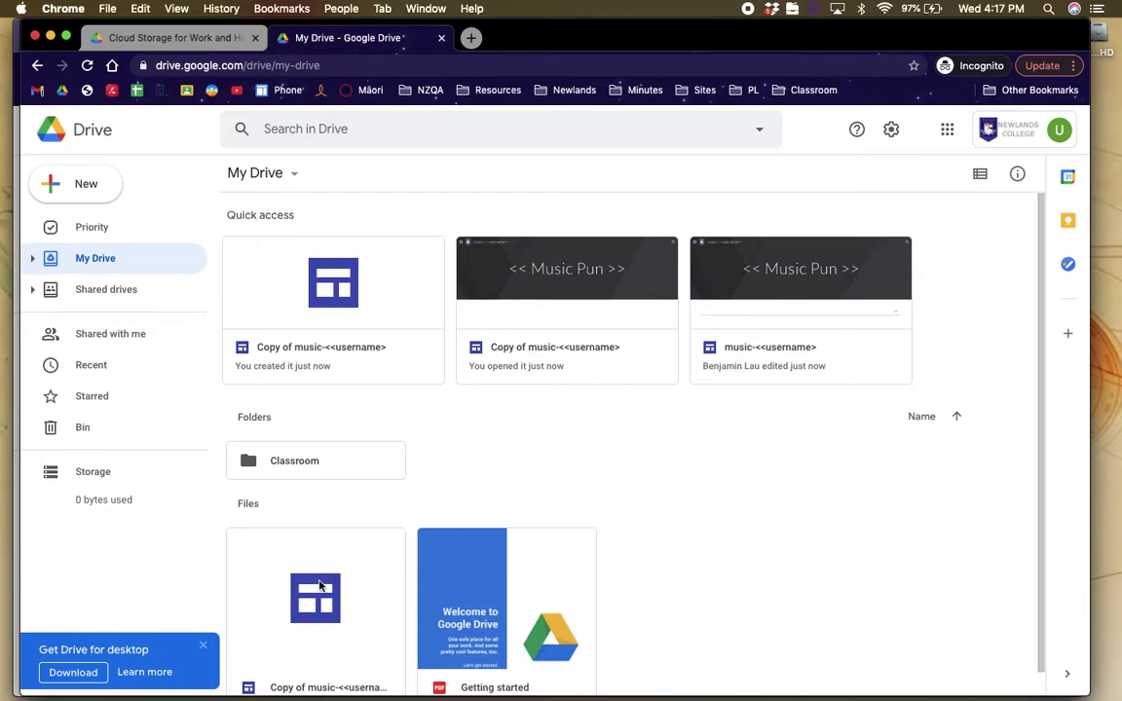
left_click_drag(317, 586, 296, 453)
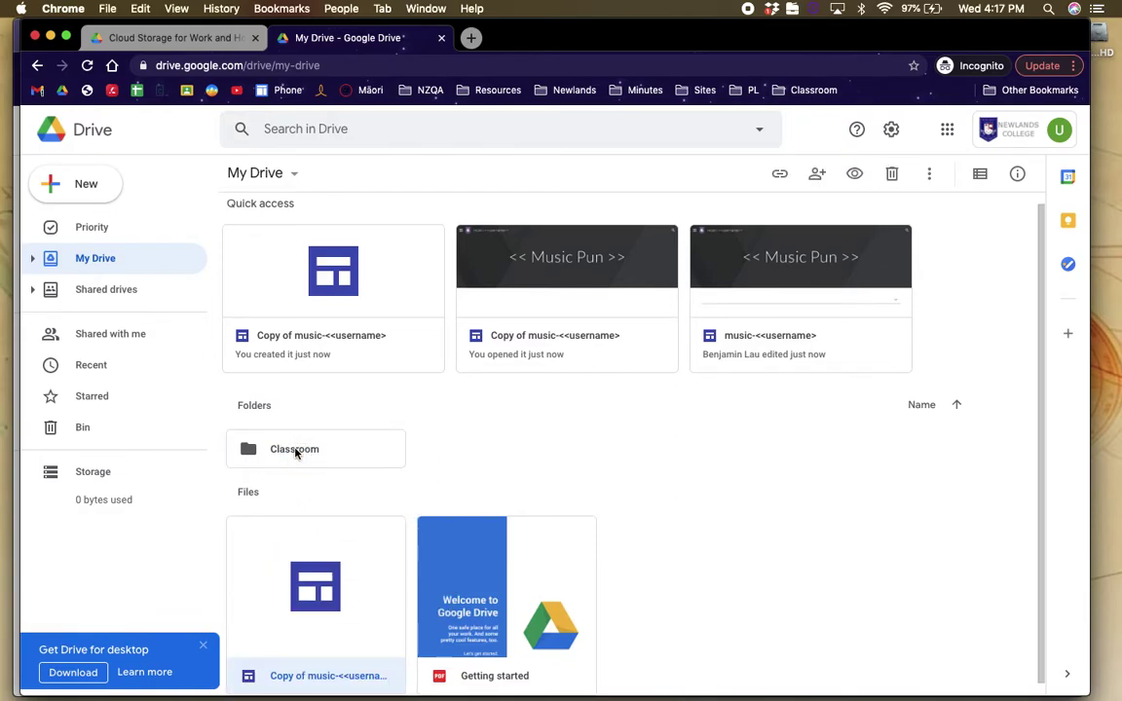
double_click(295, 451)
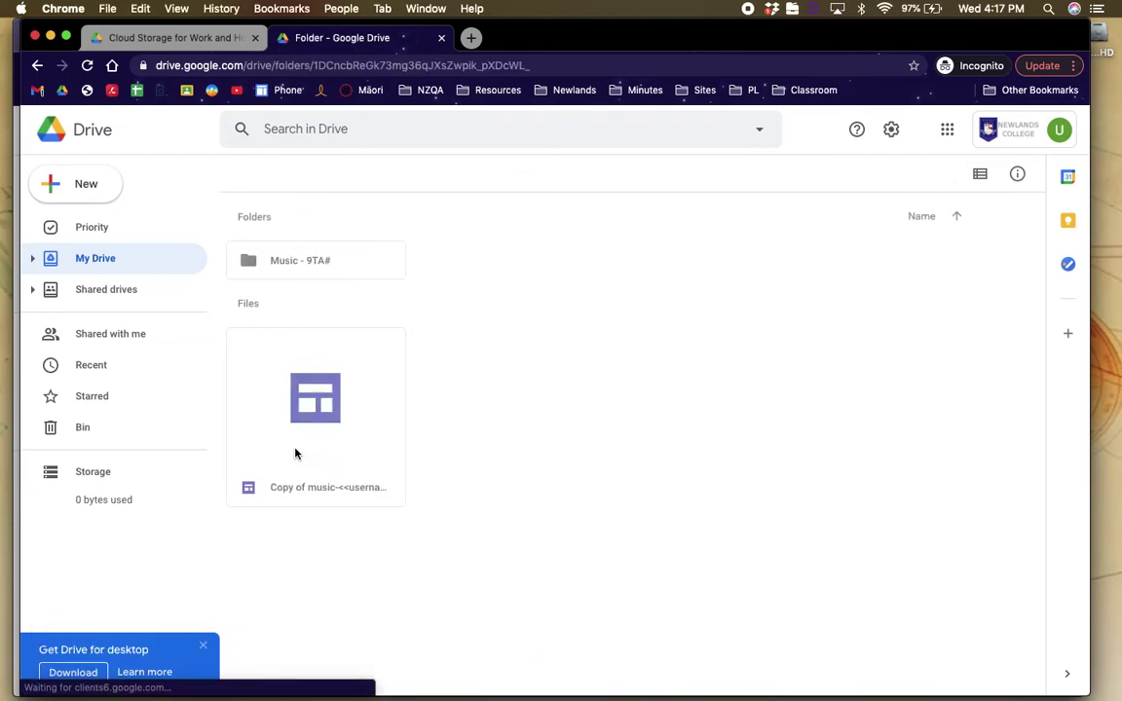
left_click_drag(291, 341, 291, 260)
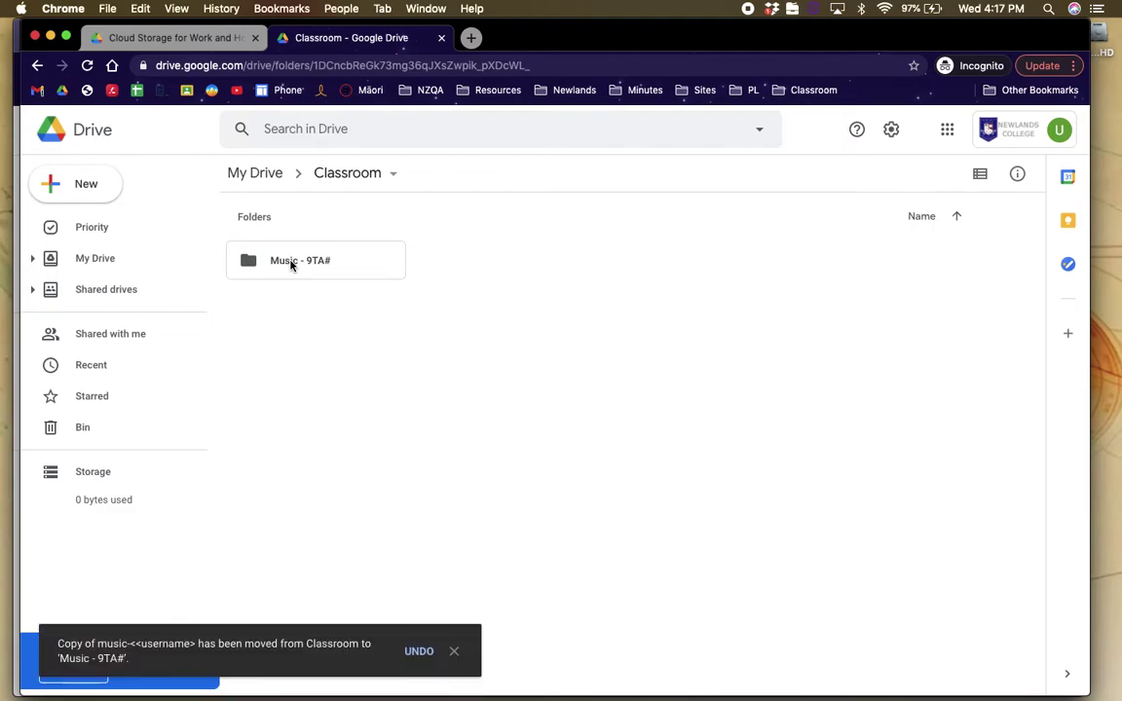
Move the duplicate site copy showing the Music Pun thumbnail in the Music - 9TA# folder to the bin
double_click(290, 262)
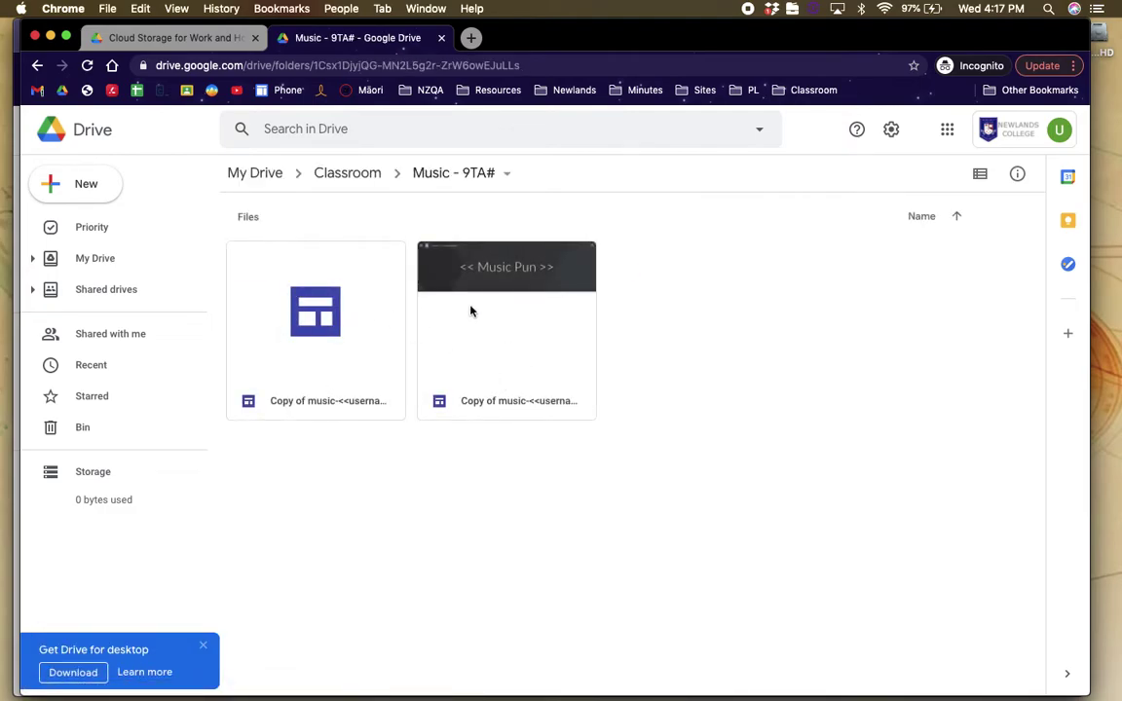
left_click(515, 333)
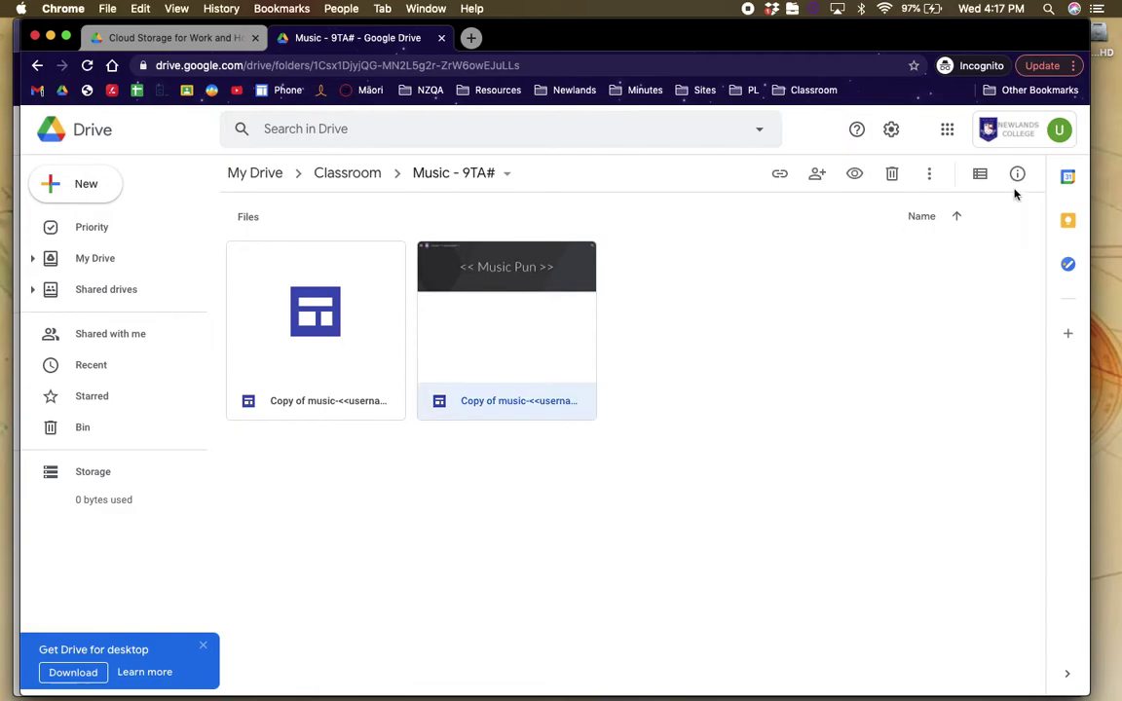
left_click(891, 173)
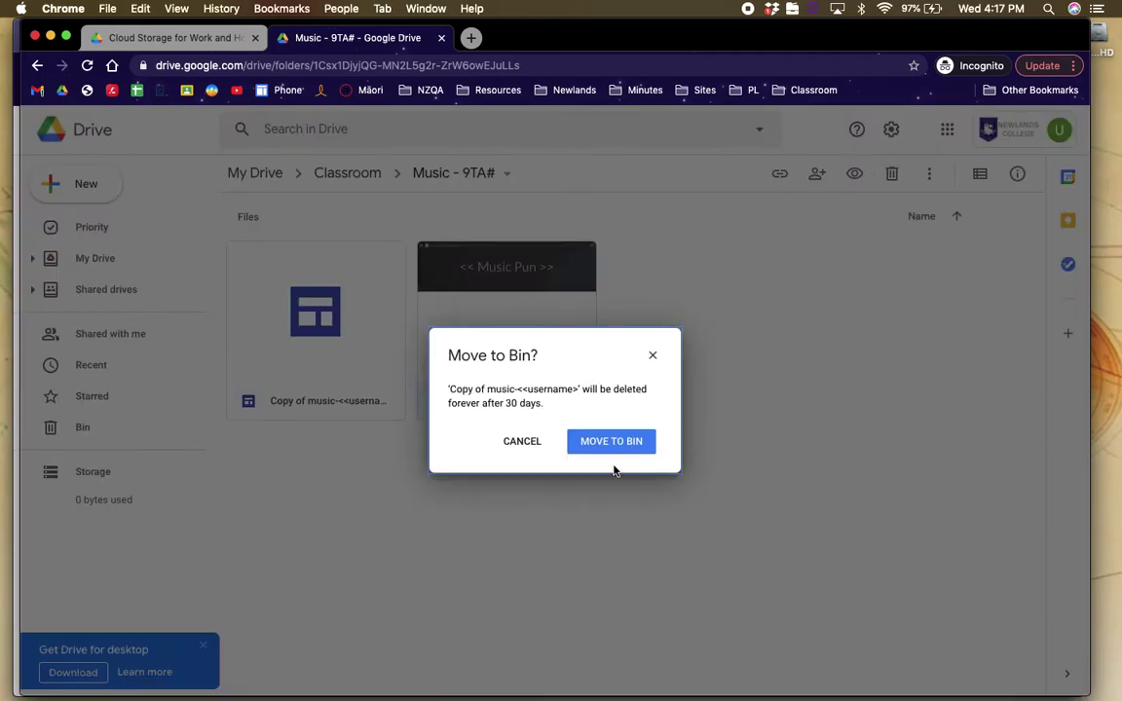
left_click(591, 441)
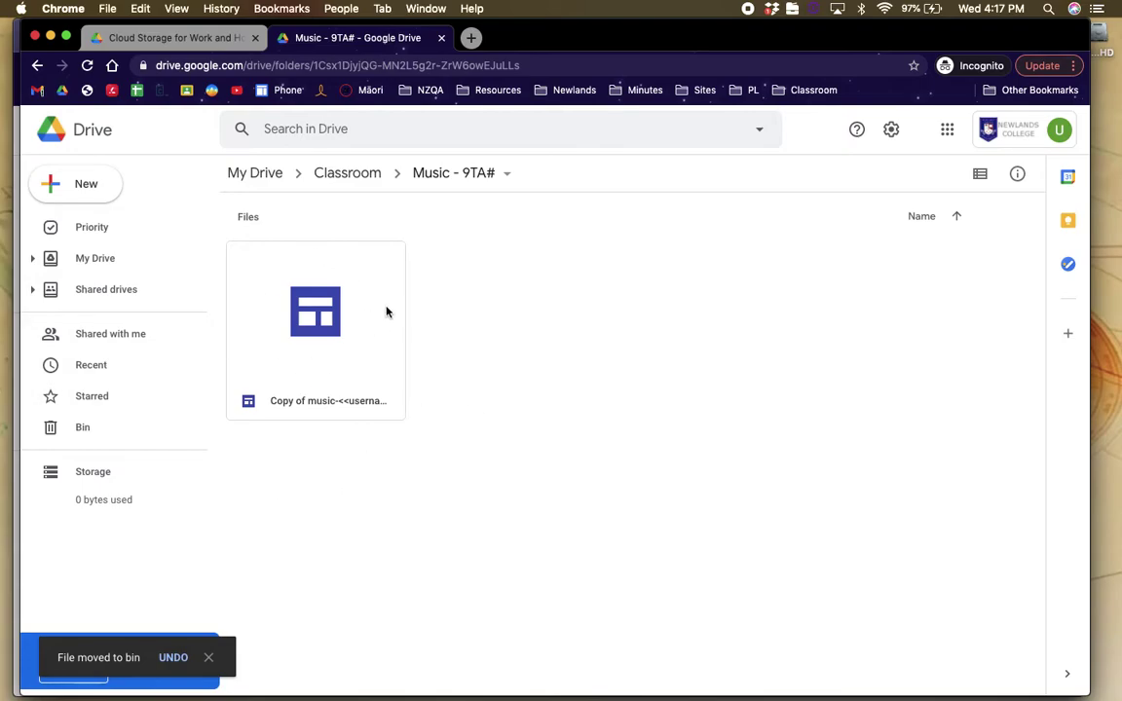
Open the remaining site copy for editing and bring up its page list and theme options
double_click(358, 353)
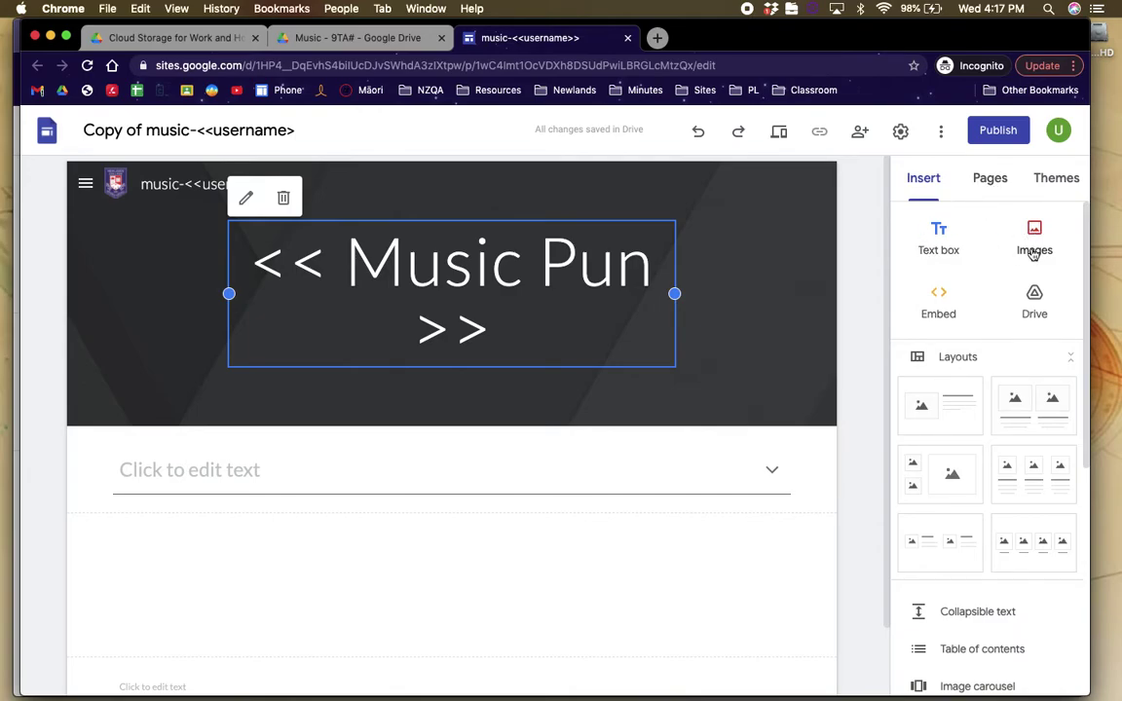
left_click(994, 180)
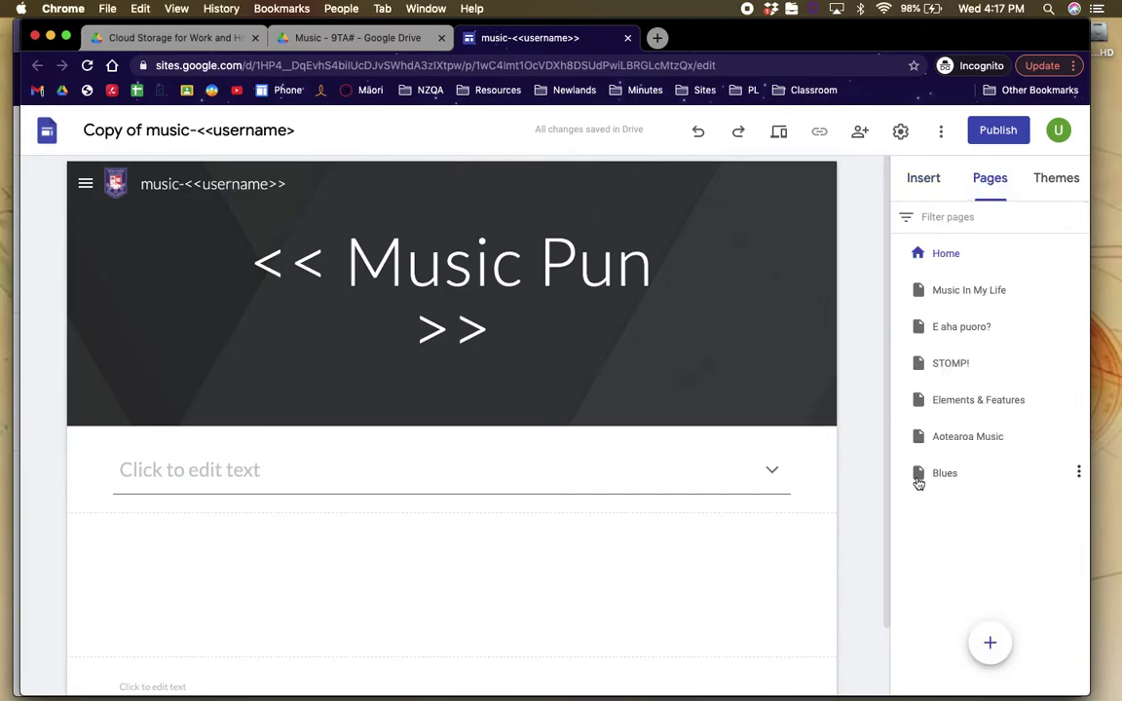
left_click(1045, 187)
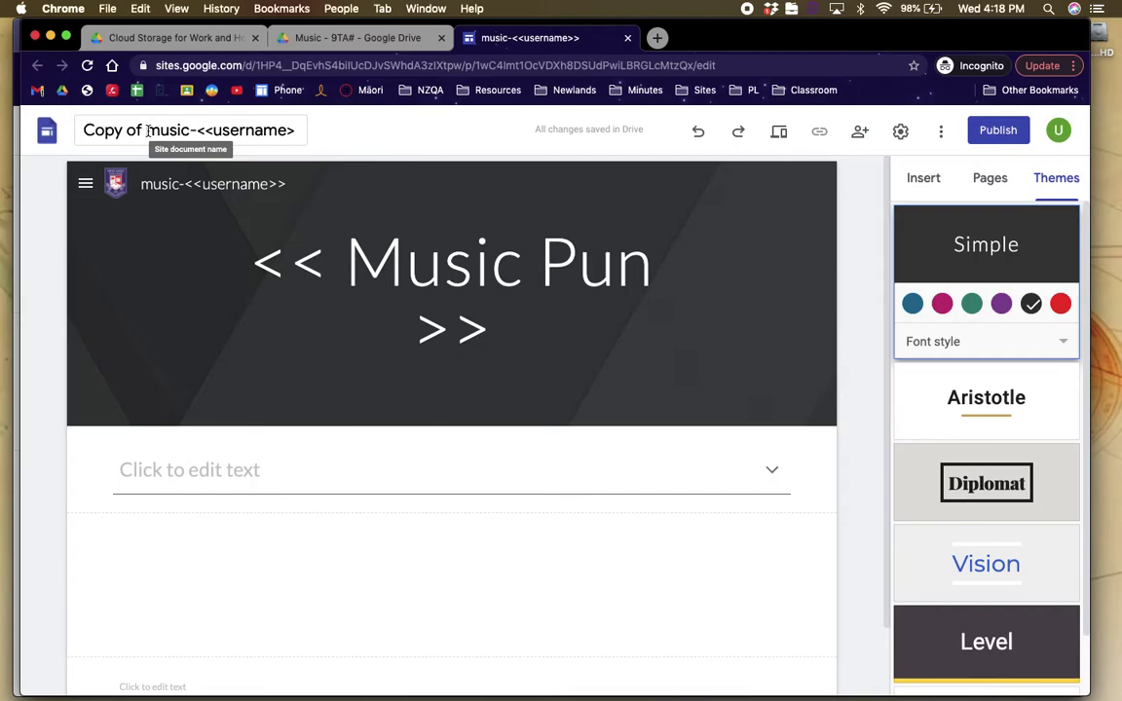
Rename the site document by removing "Copy of" and replacing the username placeholder with the student's username inside double angle brackets
left_click_drag(148, 131, 43, 131)
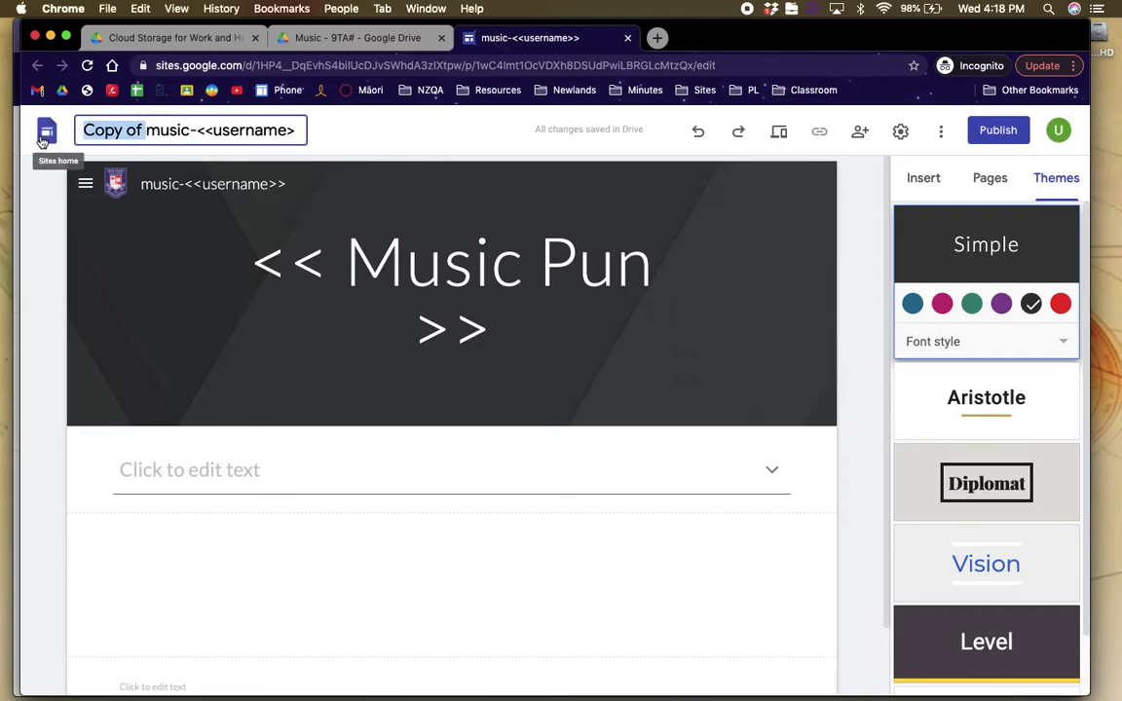
key("BackSpace")
double_click(172, 130)
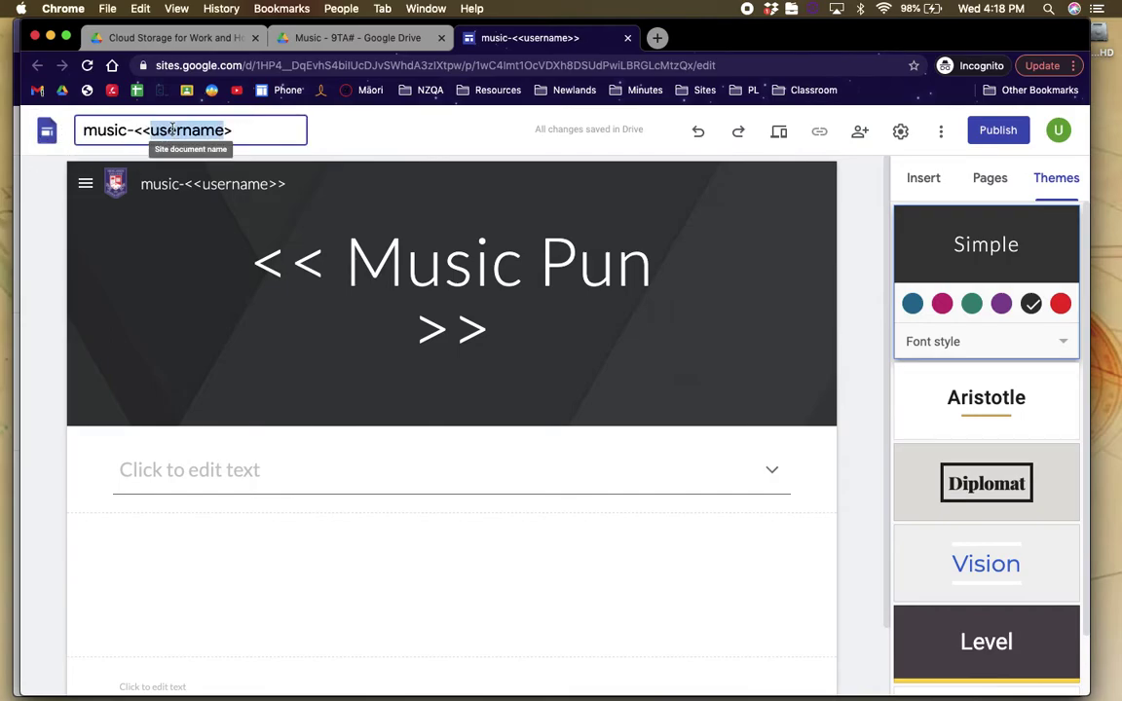
type("bla")
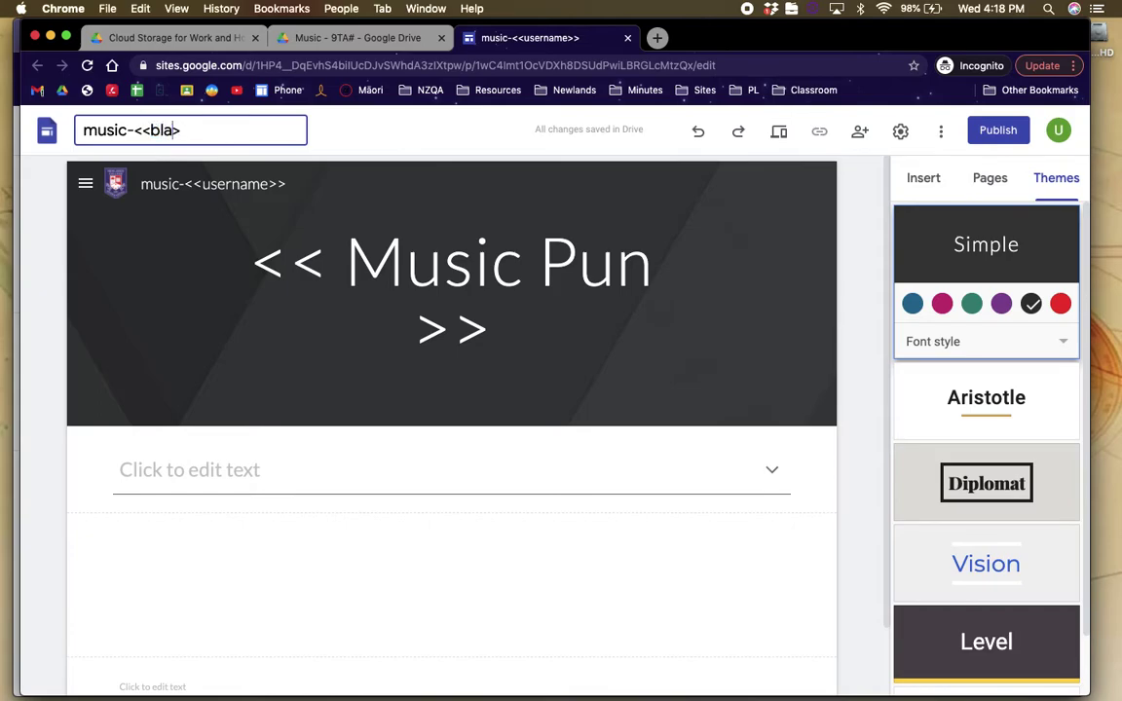
type("u")
double_click(216, 140)
left_click(216, 142)
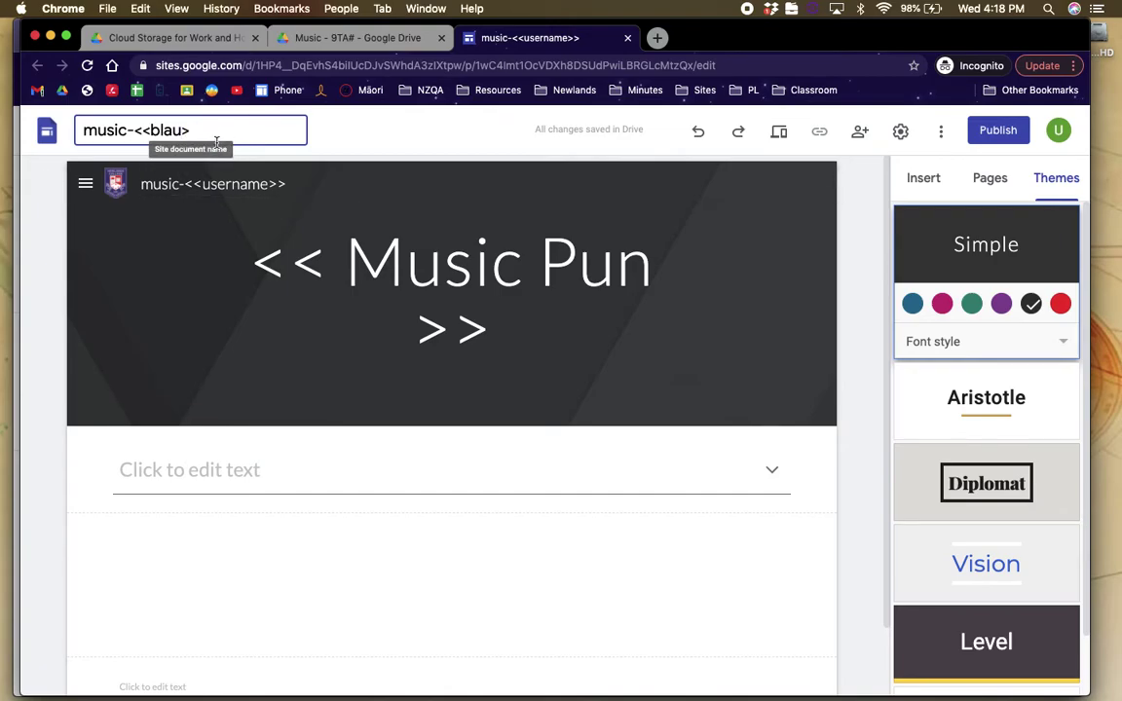
type(">")
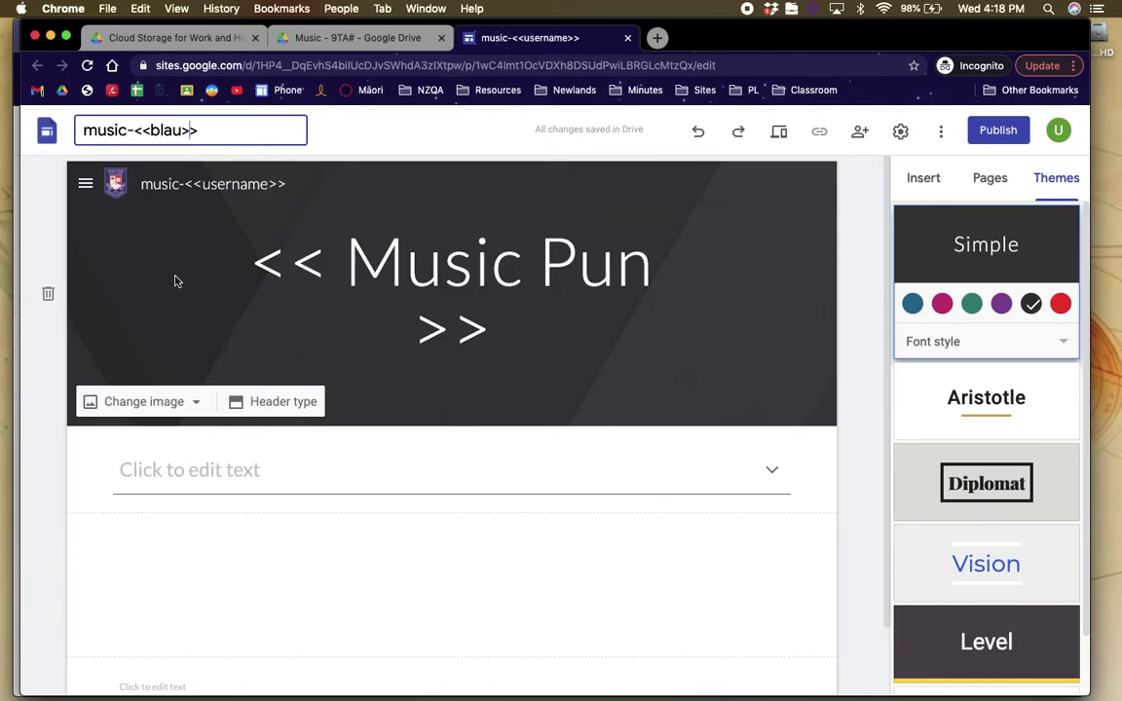
double_click(202, 354)
left_click(201, 348)
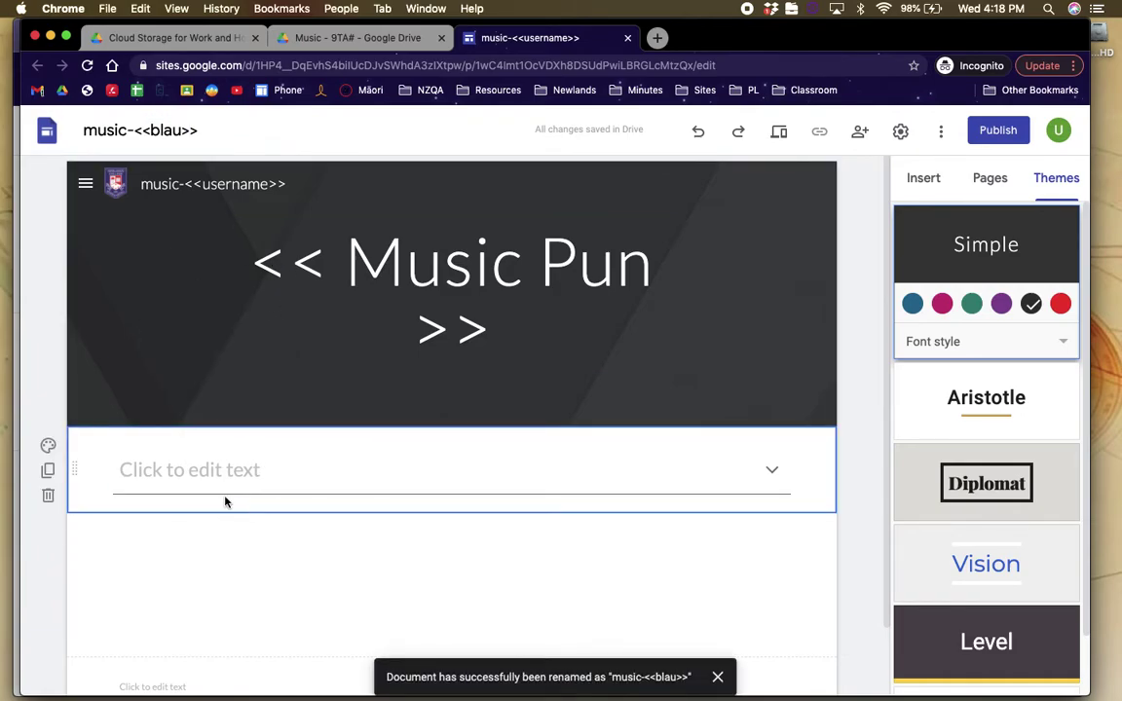
left_click(166, 534)
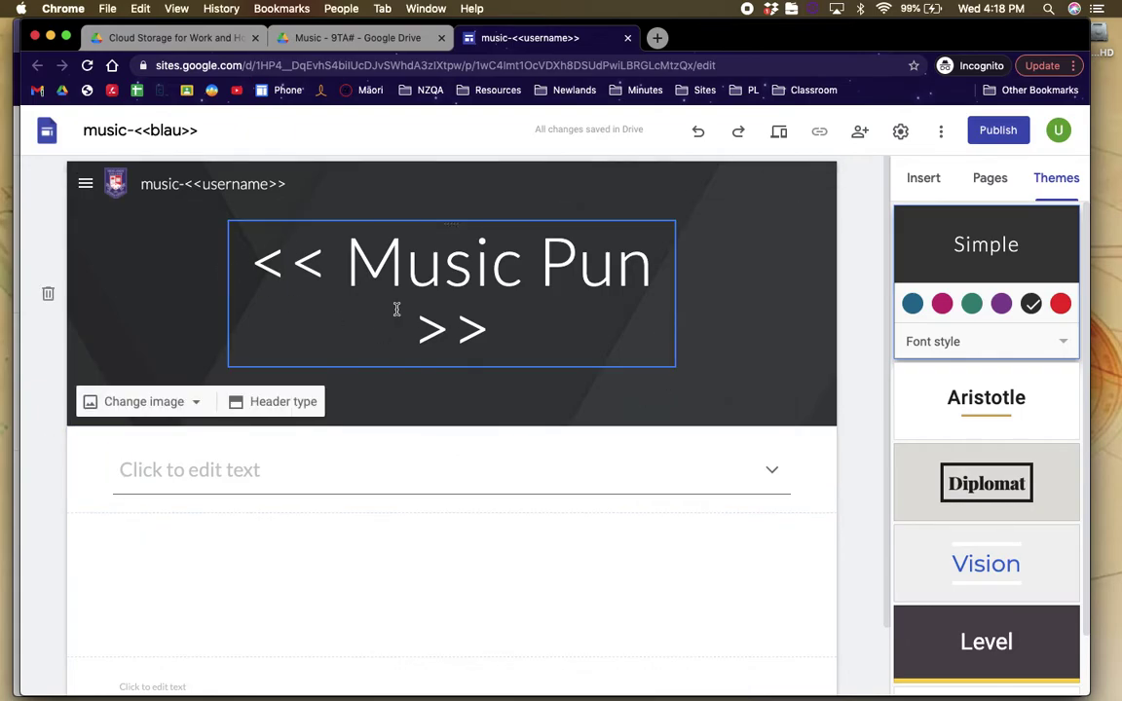
Start choosing a new header background image and browse the built-in gallery pictures
left_click(118, 403)
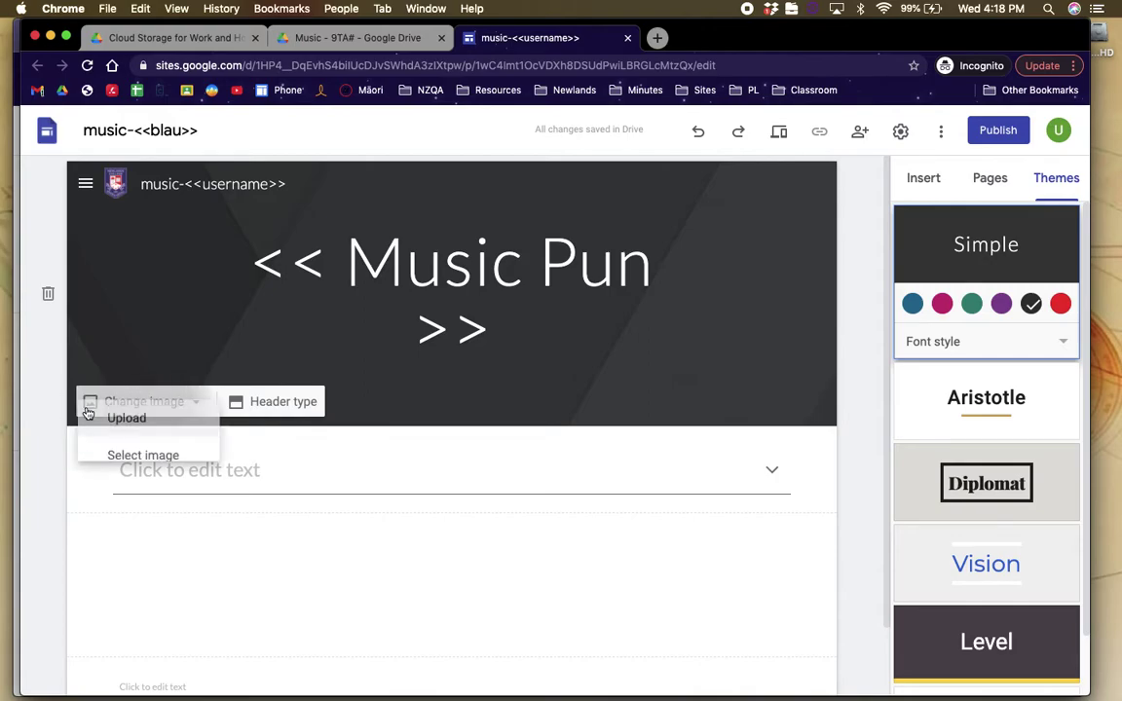
left_click(132, 496)
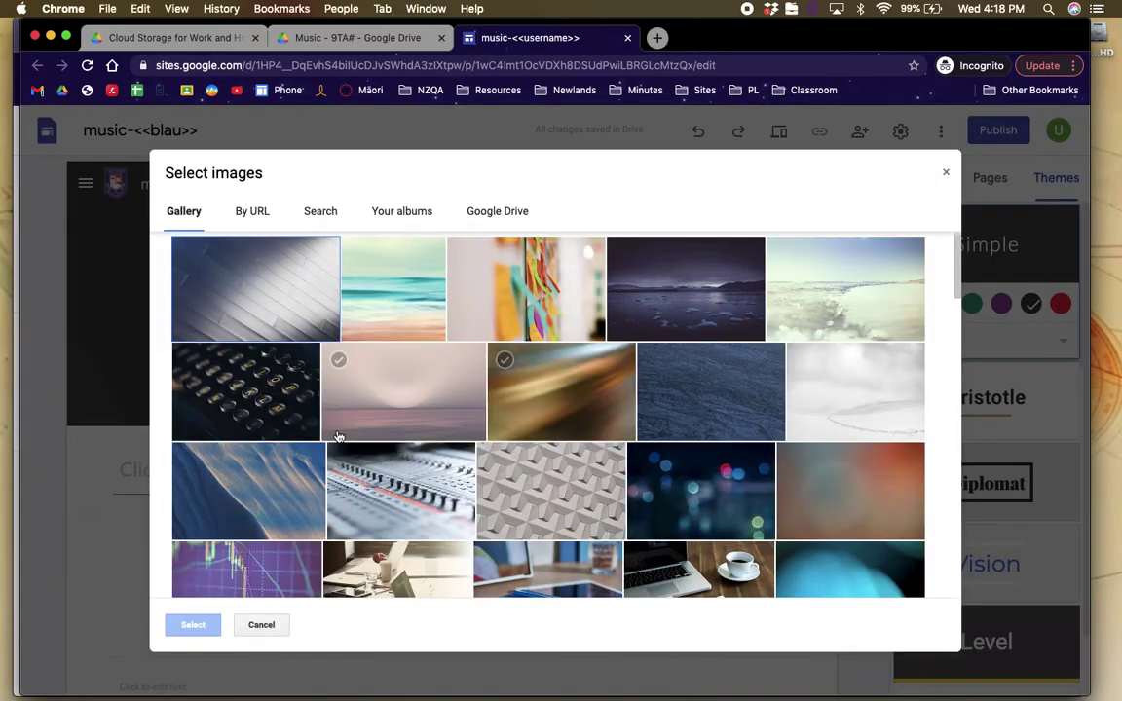
scroll(611, 468, "down", 4)
scroll(611, 467, "down", 5)
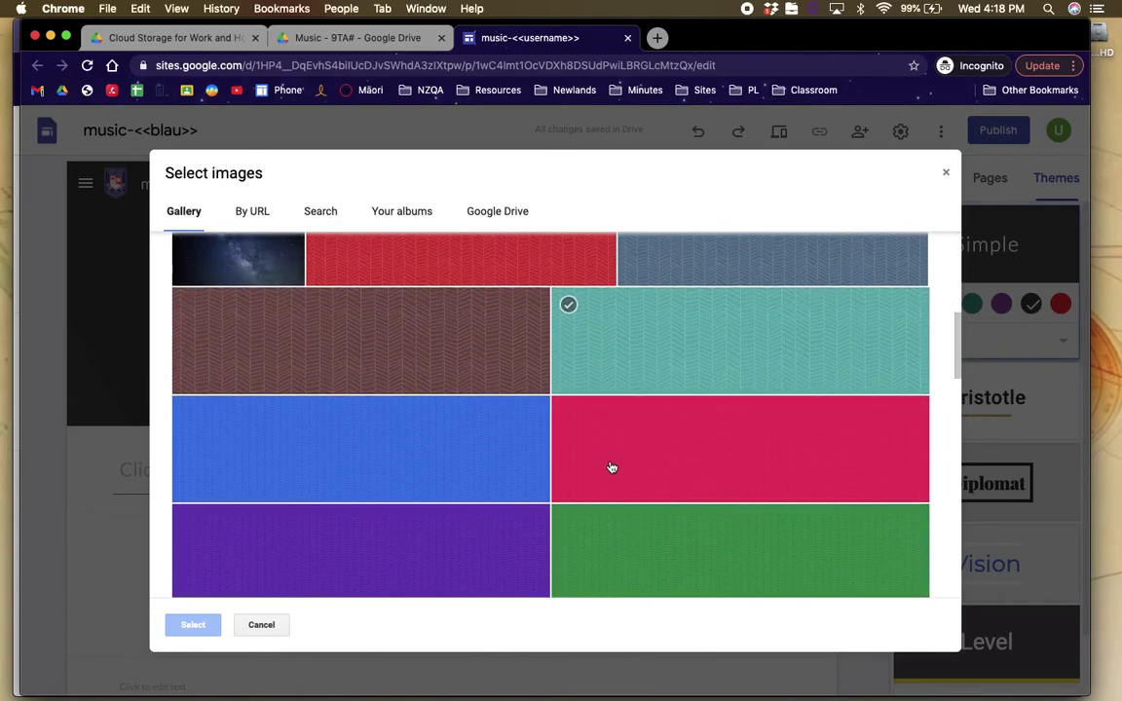
scroll(610, 468, "up", 8)
scroll(584, 409, "up", 3)
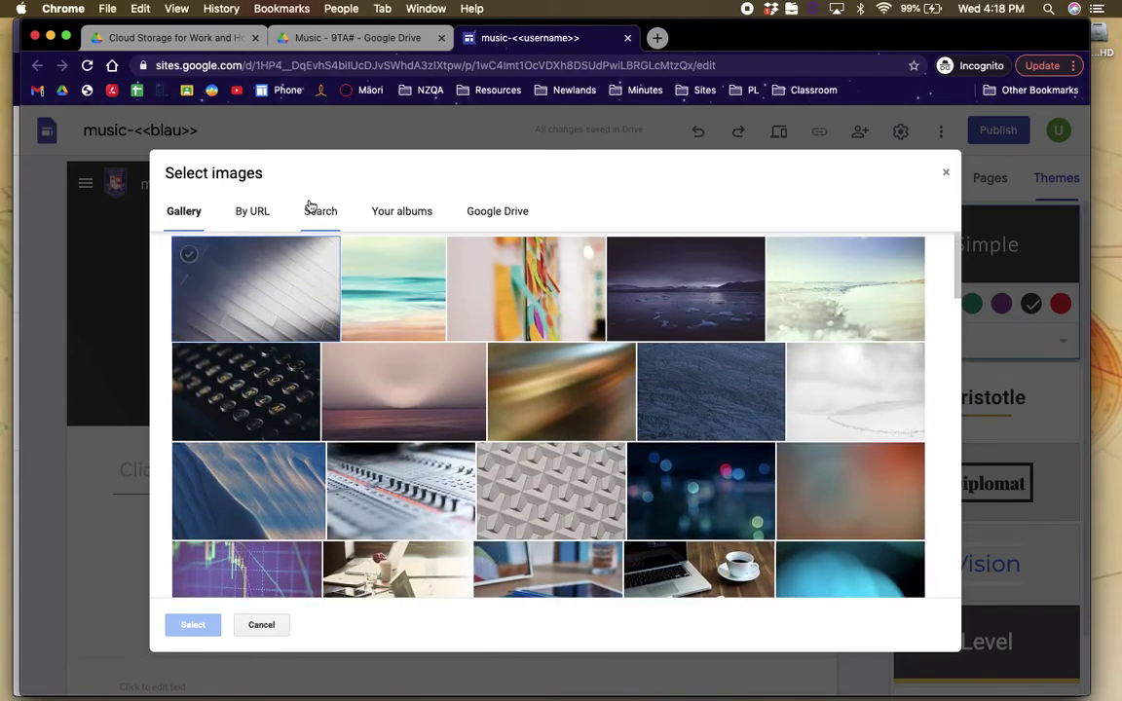
Search the web images for "Guitar" and set the close-up photo of hands playing an acoustic guitar as the header background
left_click(310, 212)
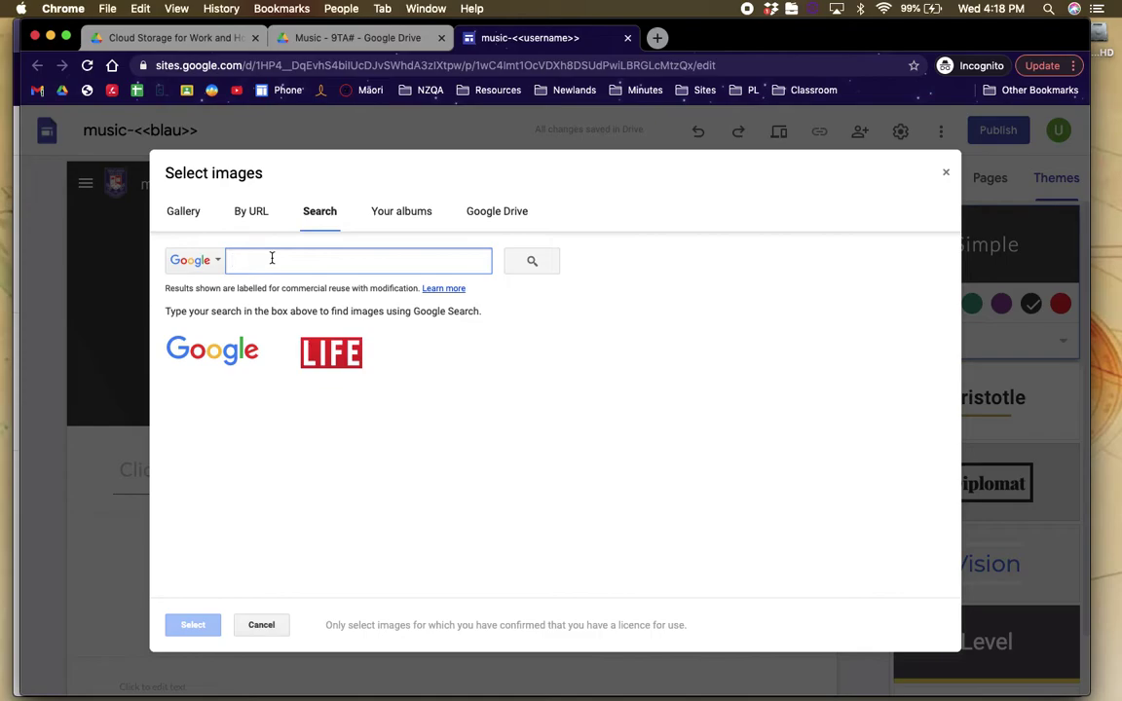
type("Guitar")
left_click(532, 263)
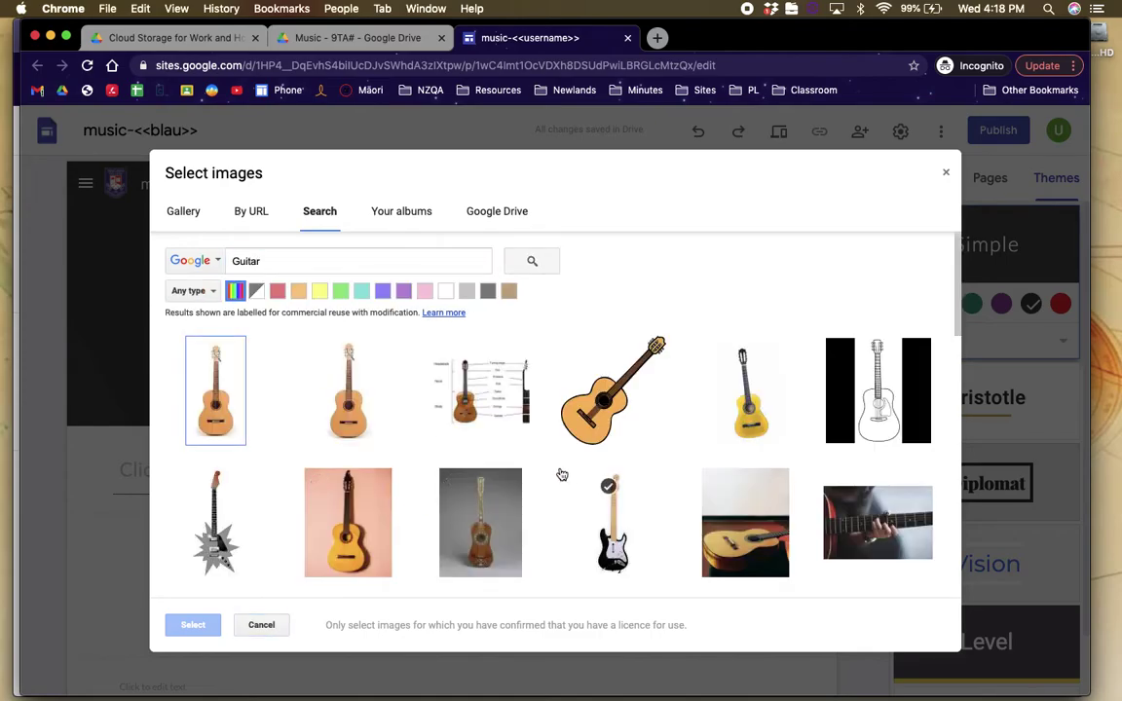
scroll(584, 520, "down", 5)
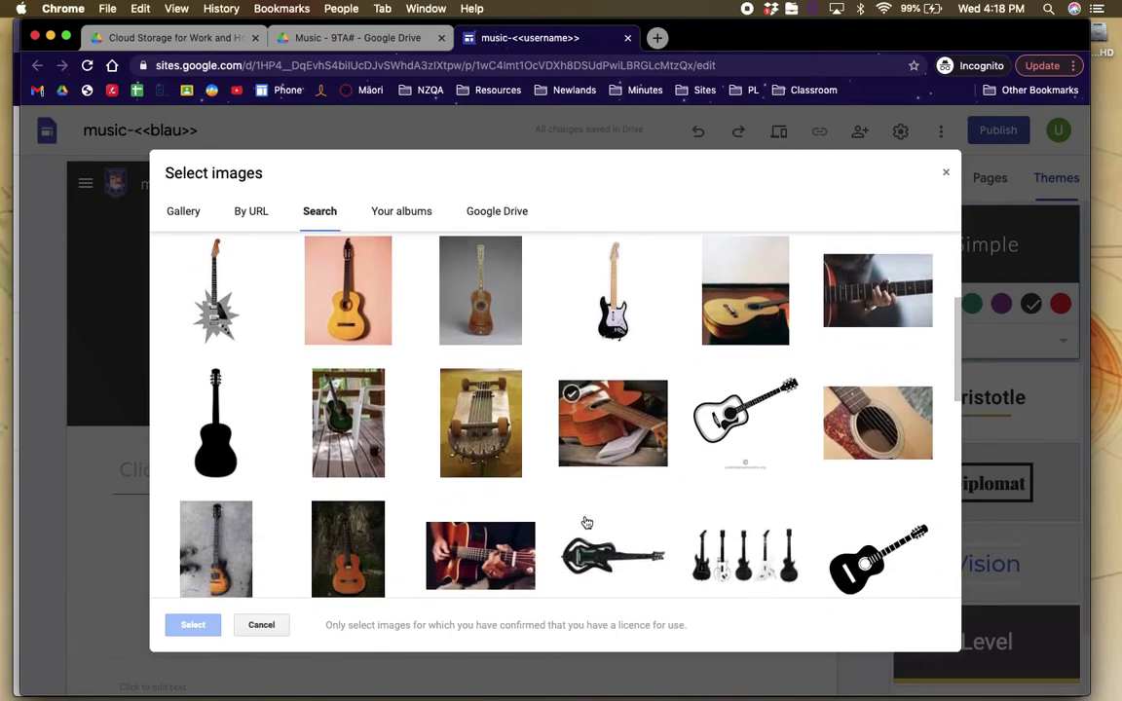
scroll(584, 521, "down", 3)
left_click(471, 446)
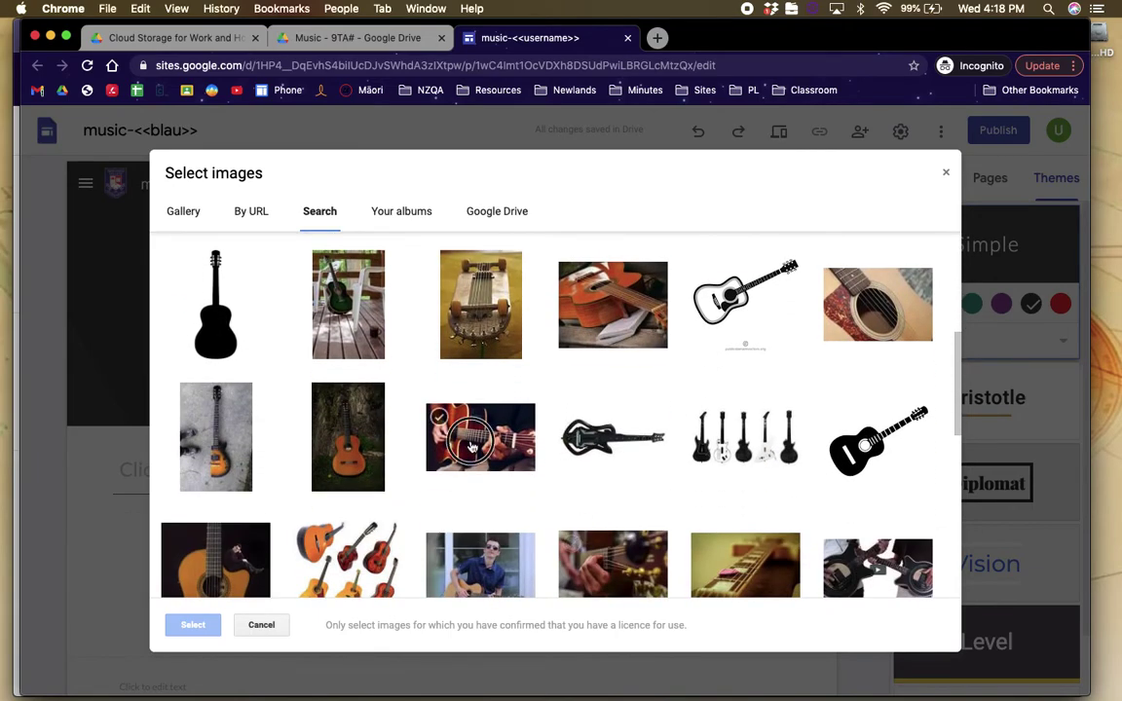
left_click(181, 626)
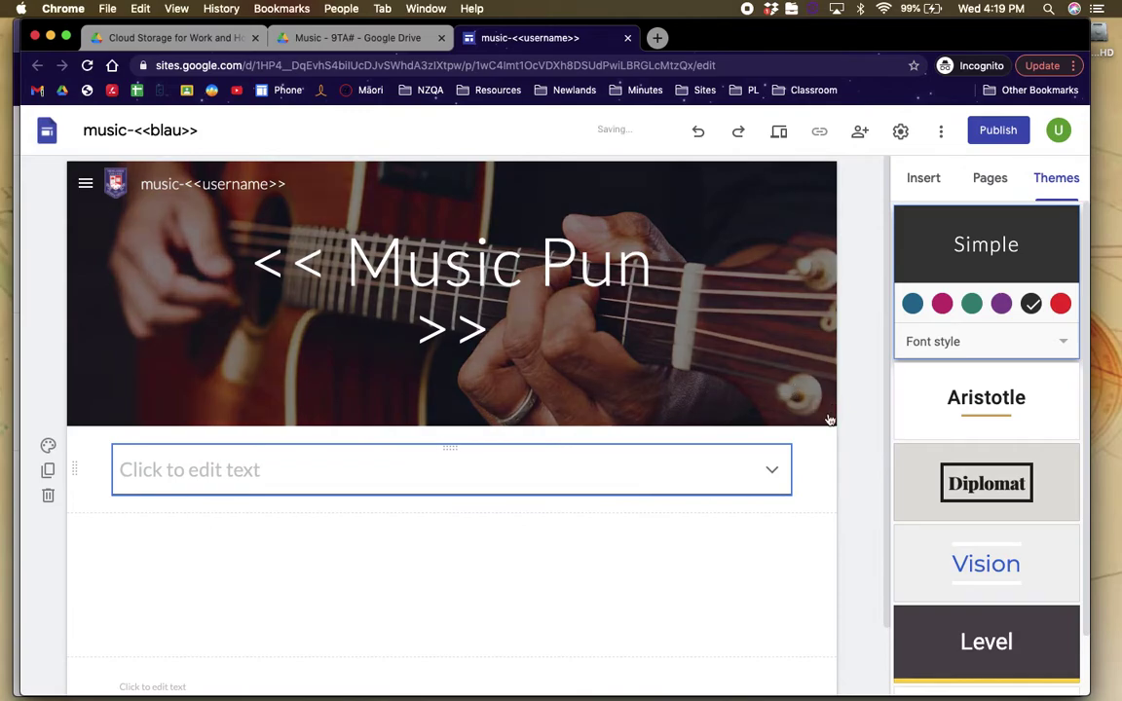
Turn the header image's readability adjustment off and back on, leaving the title text unedited
left_click(821, 413)
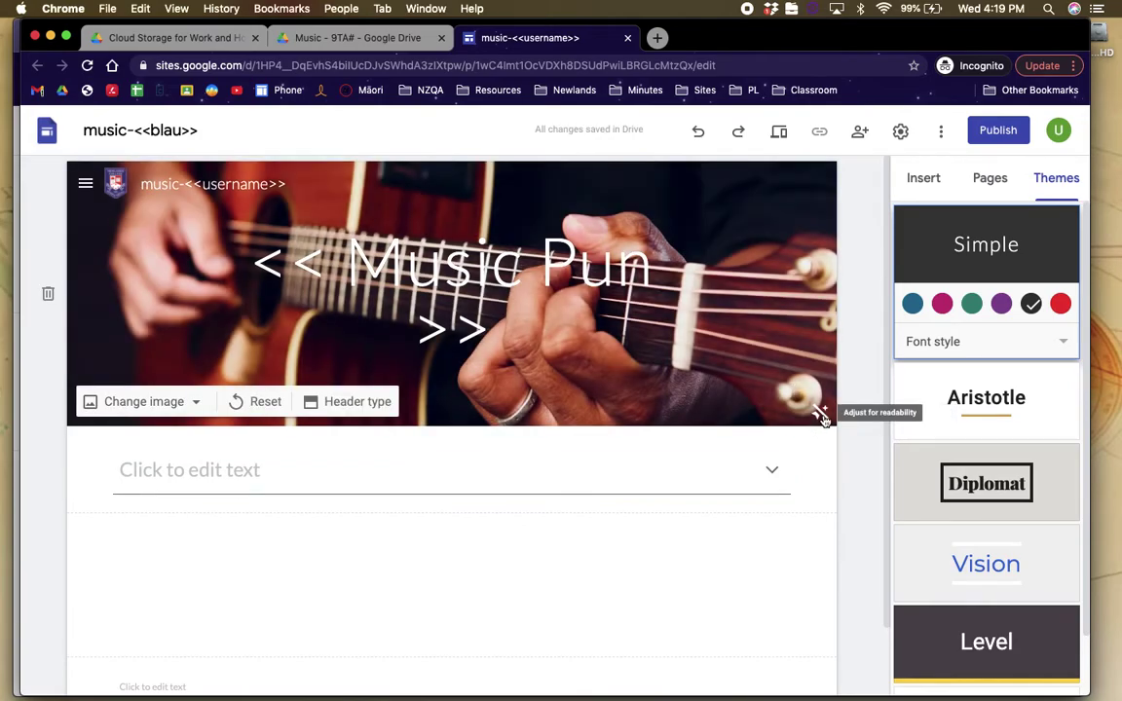
left_click(821, 412)
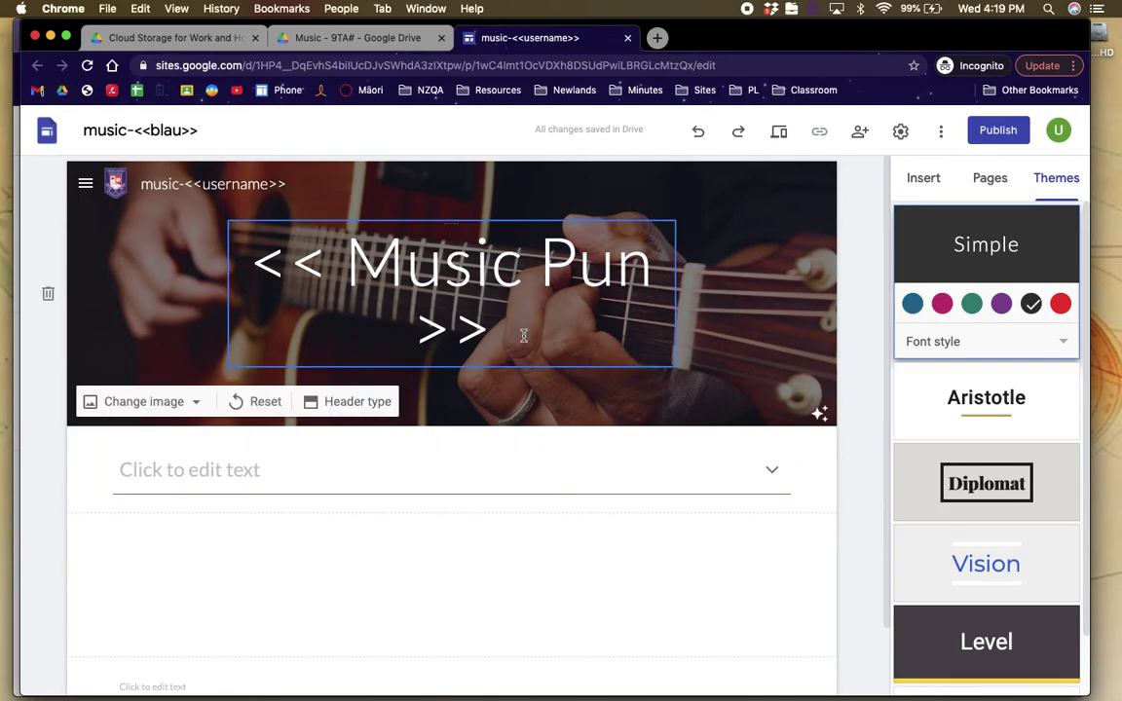
left_click_drag(523, 335, 249, 263)
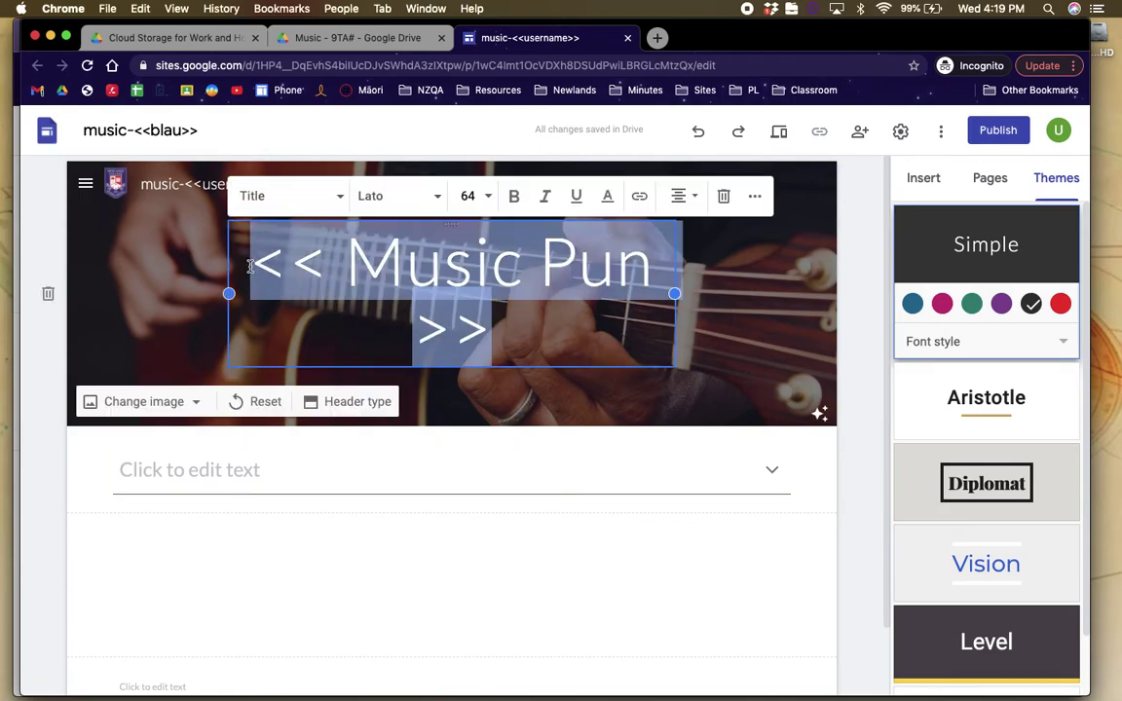
left_click(437, 292)
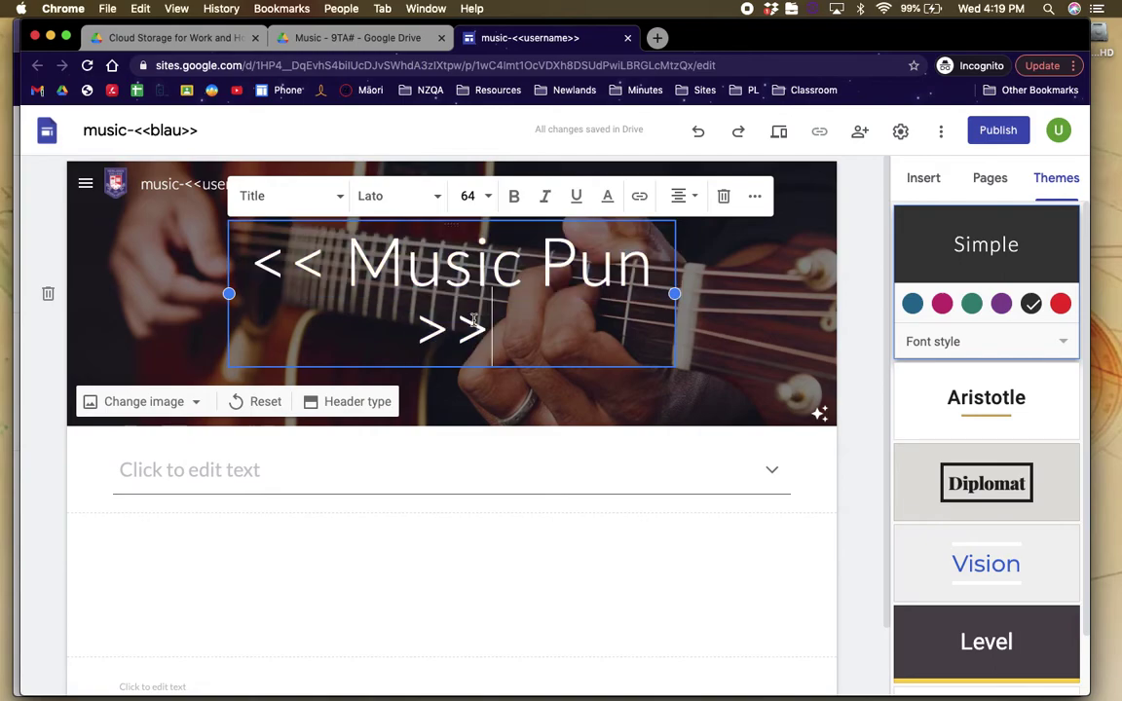
Search Google Images for "music pun" in a new tab, browse the pictures and return to the site editor
left_click(657, 38)
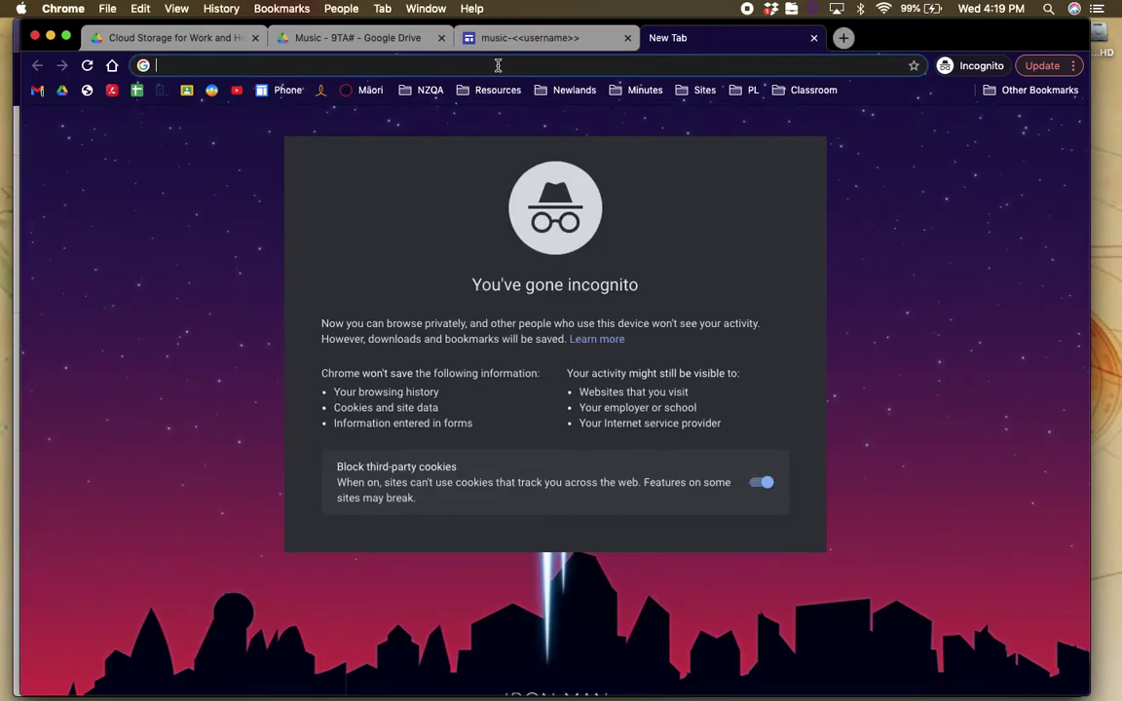
type("music pun")
key("Return")
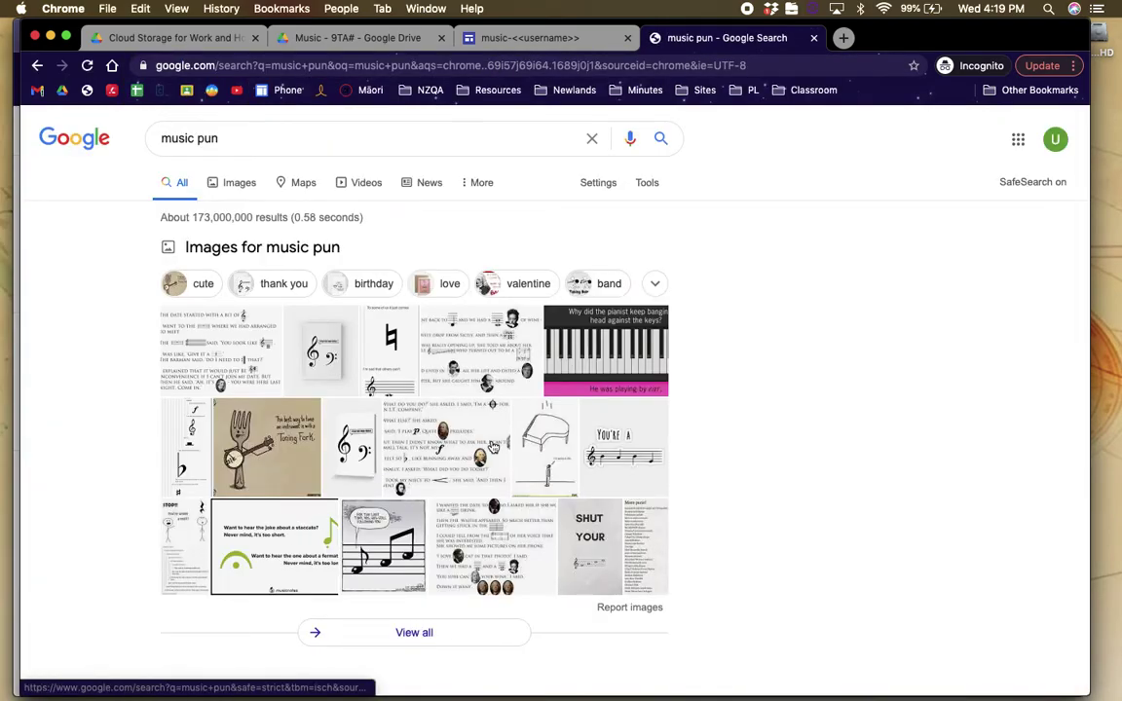
left_click(232, 184)
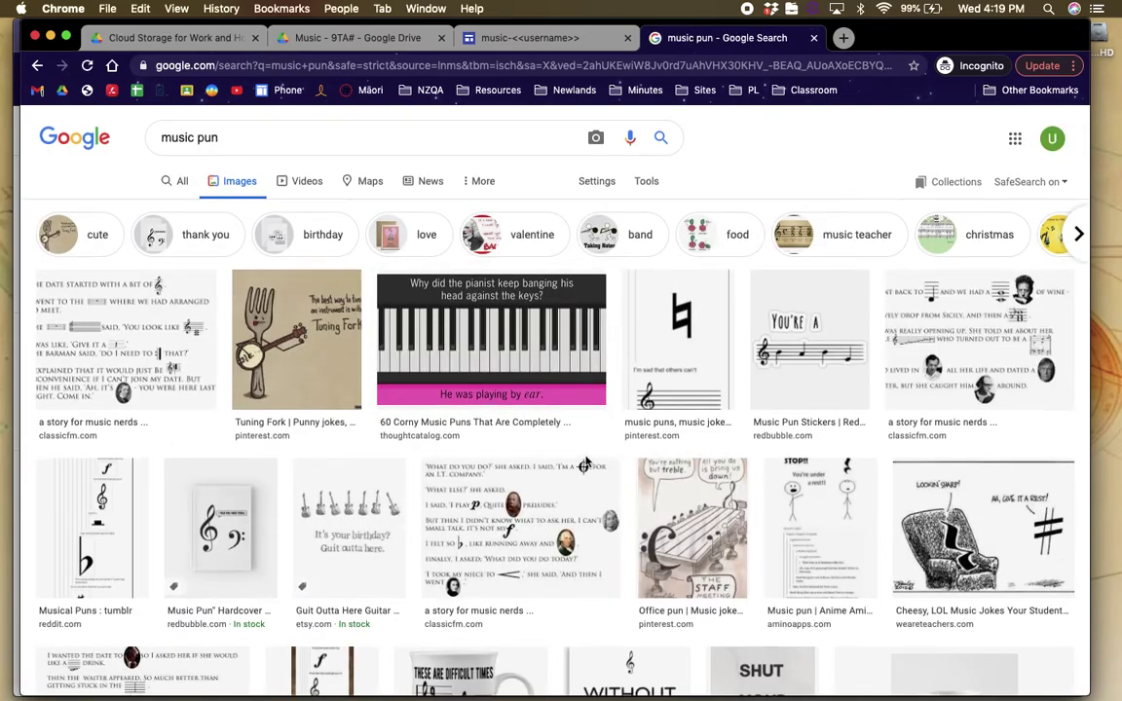
scroll(584, 465, "down", 3)
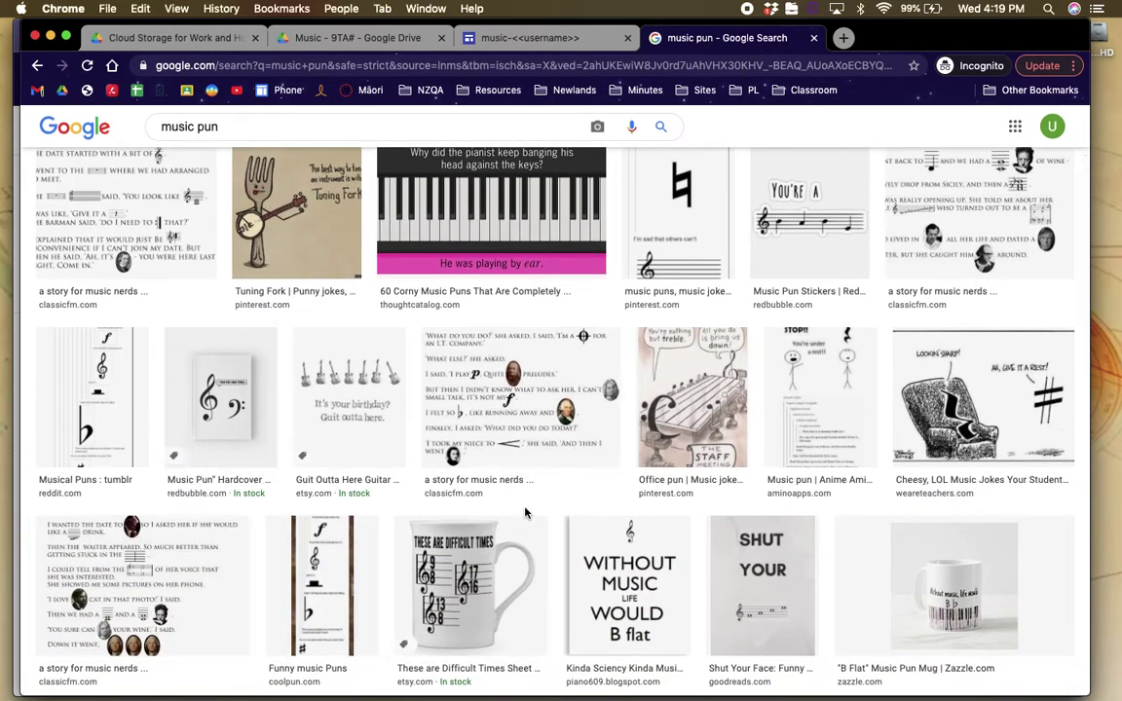
scroll(525, 513, "down", 4)
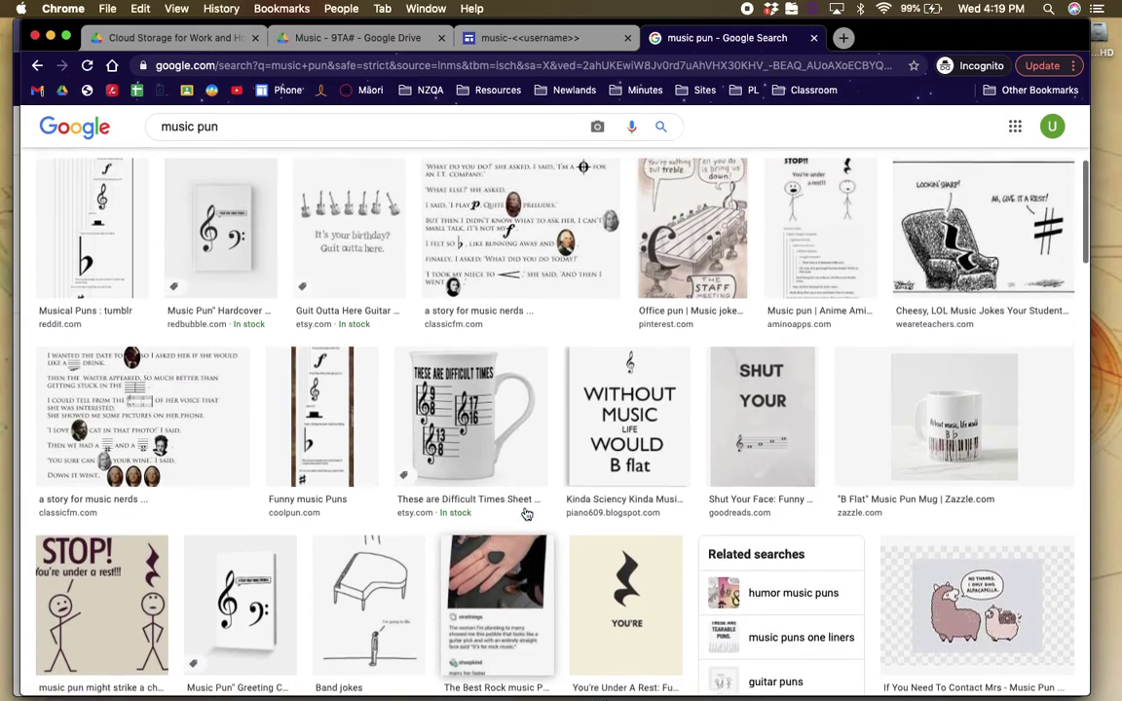
scroll(526, 513, "up", 2)
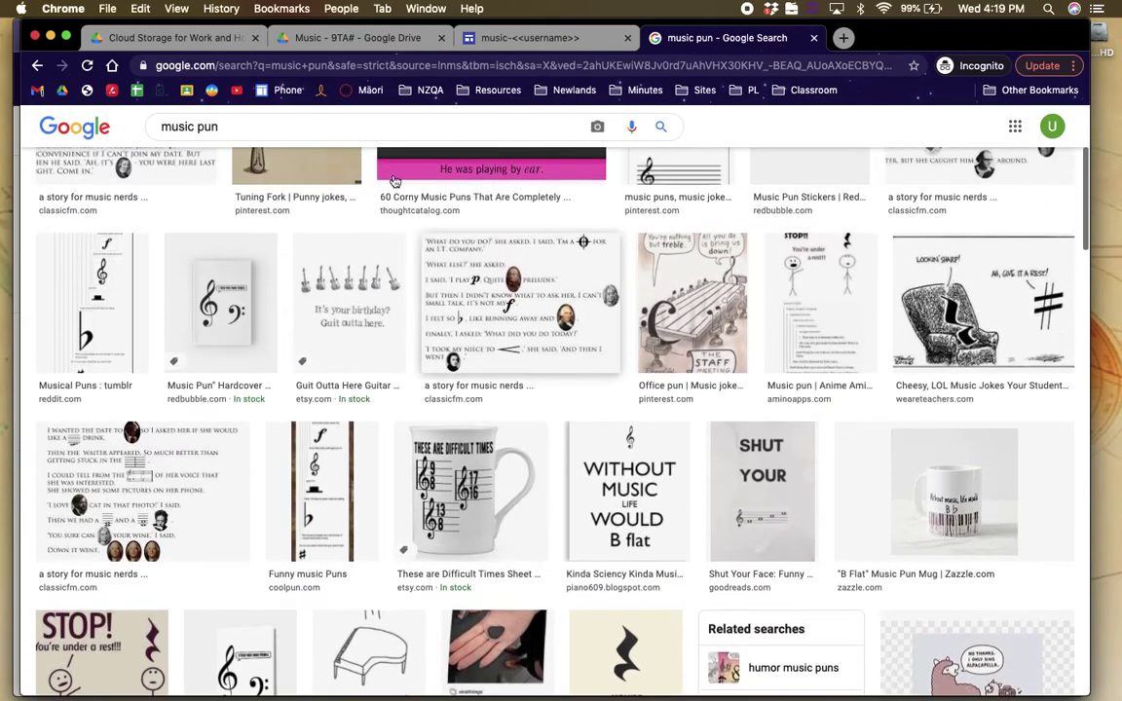
left_click(524, 39)
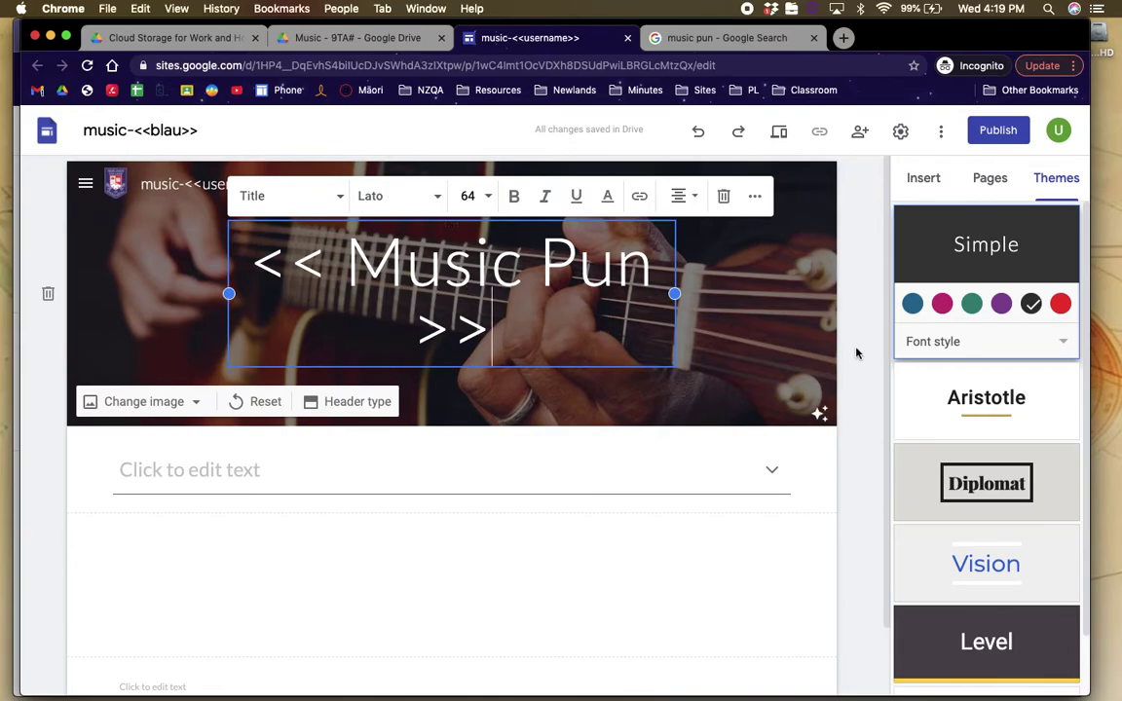
left_click(740, 310)
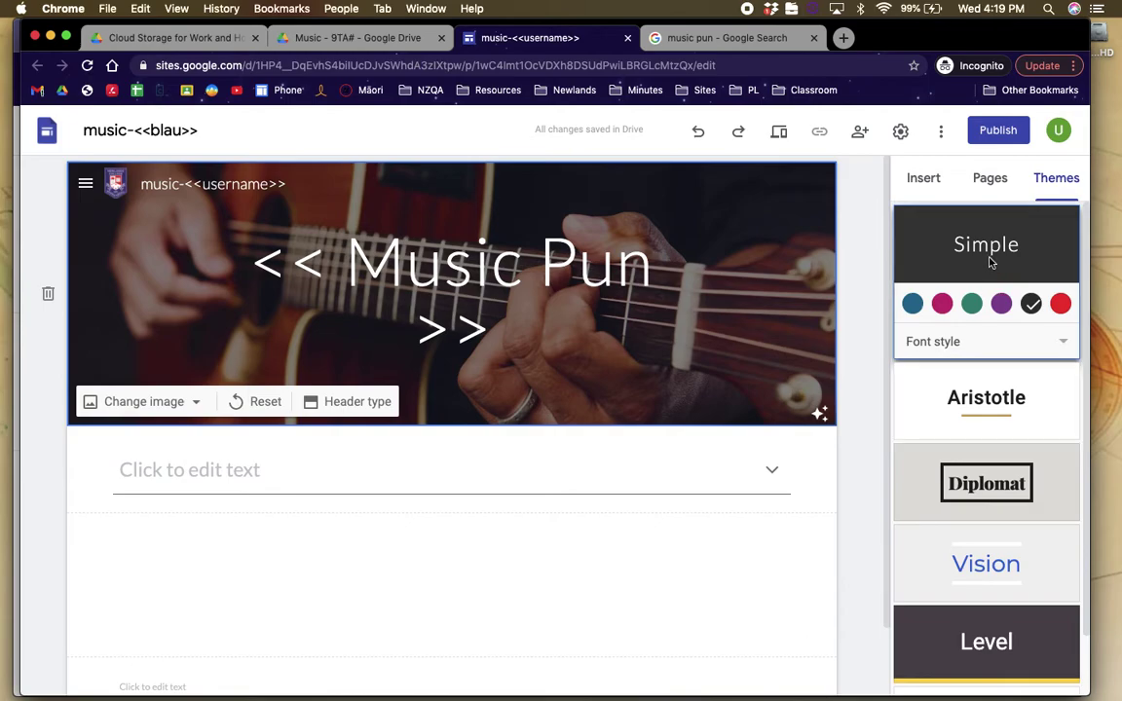
Try the Aristotle theme with the teal accent colour
left_click(950, 424)
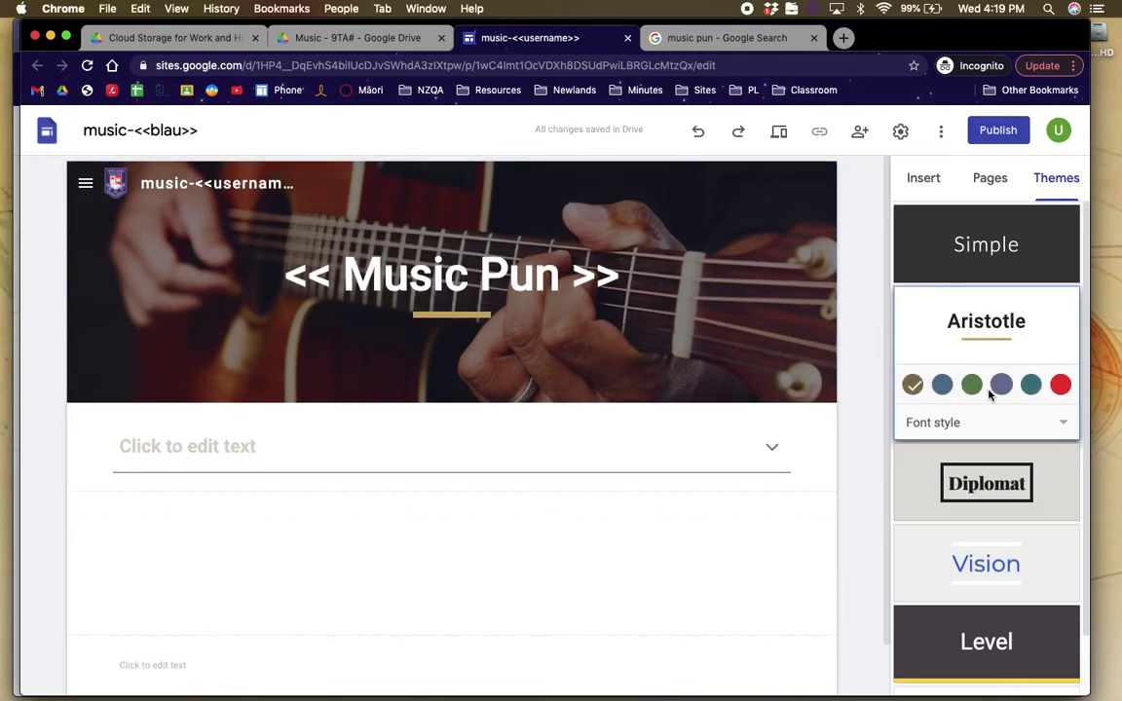
left_click(1030, 385)
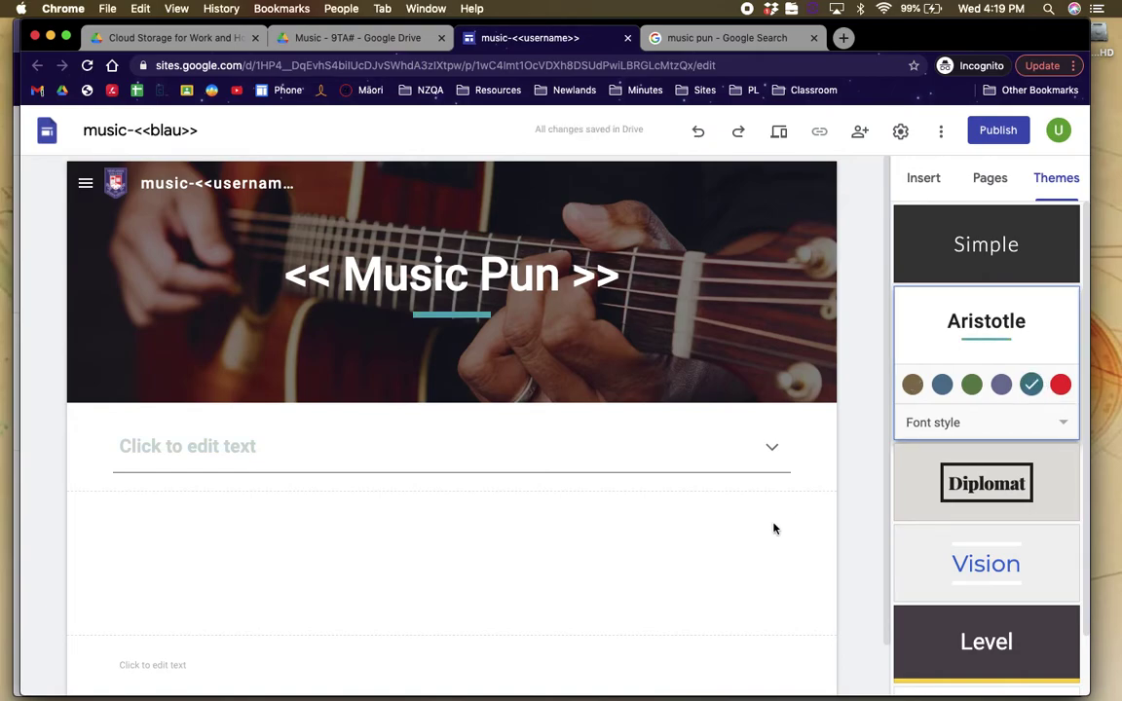
scroll(774, 529, "down", 1)
Apply the Level theme to the site, try its red, blue and green accent colours, and settle on yellow
left_click(942, 645)
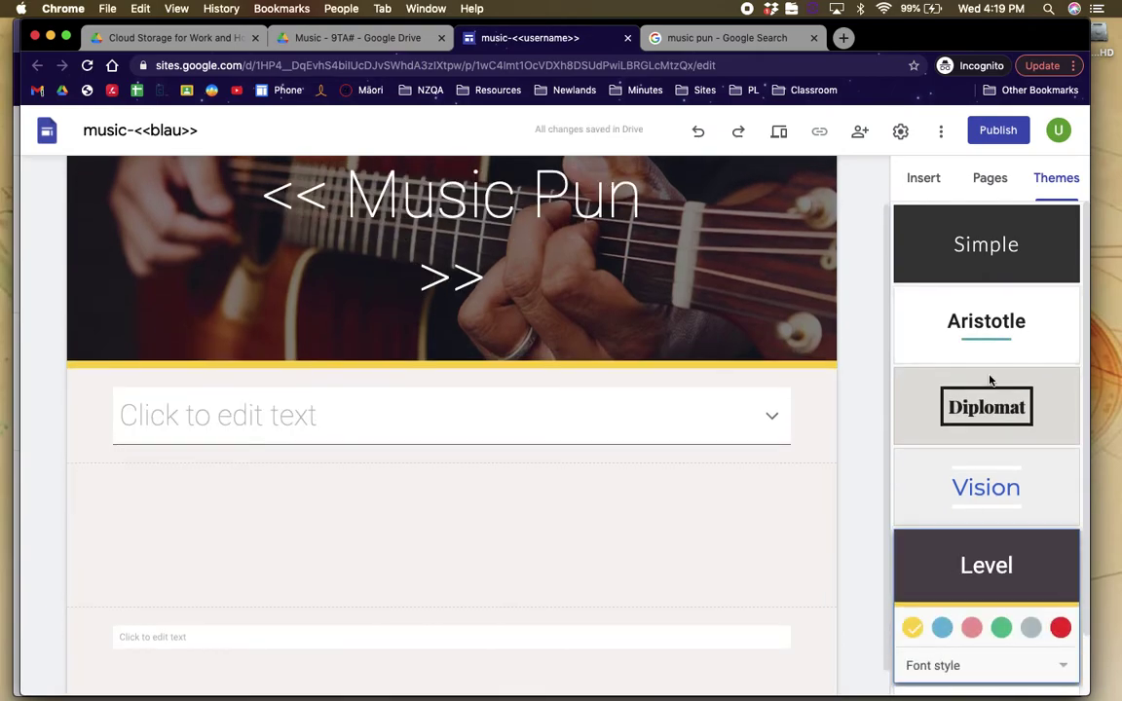
scroll(989, 467, "down", 2)
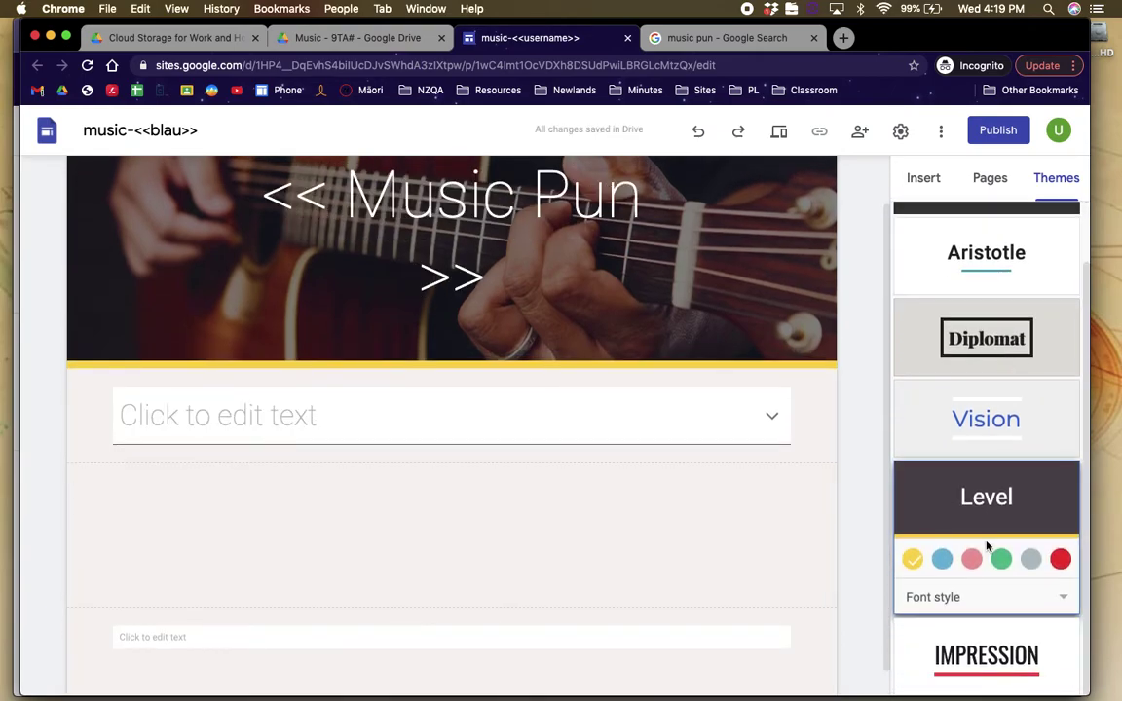
left_click(1060, 560)
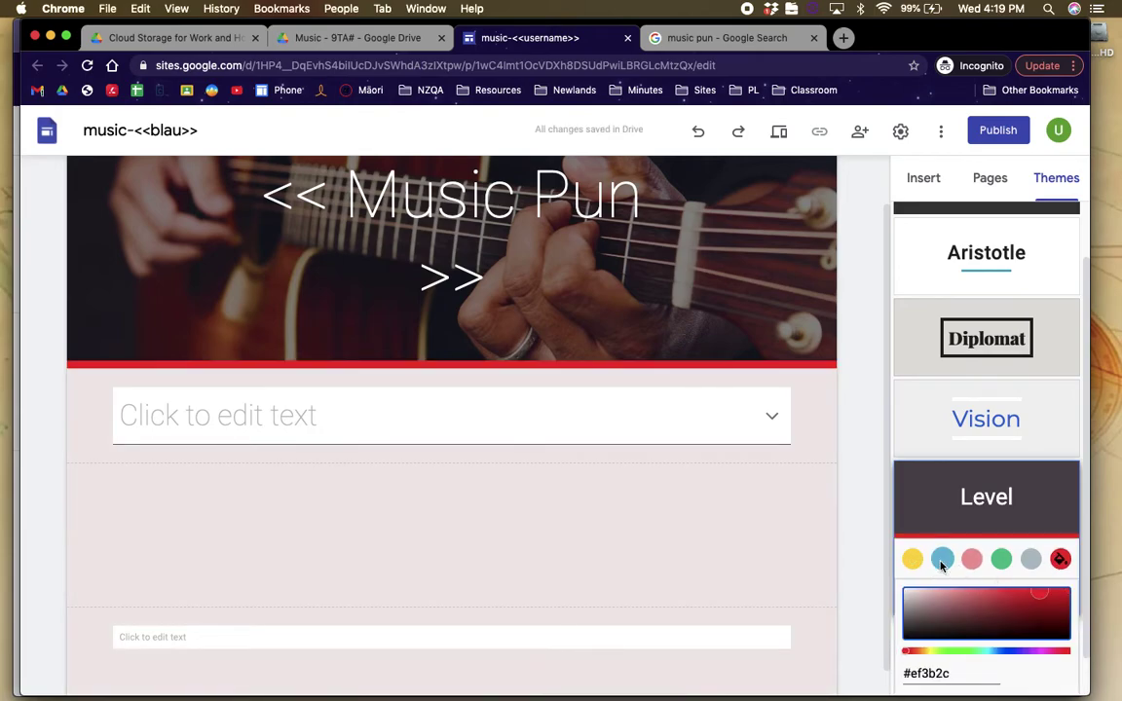
left_click(941, 560)
left_click(1000, 560)
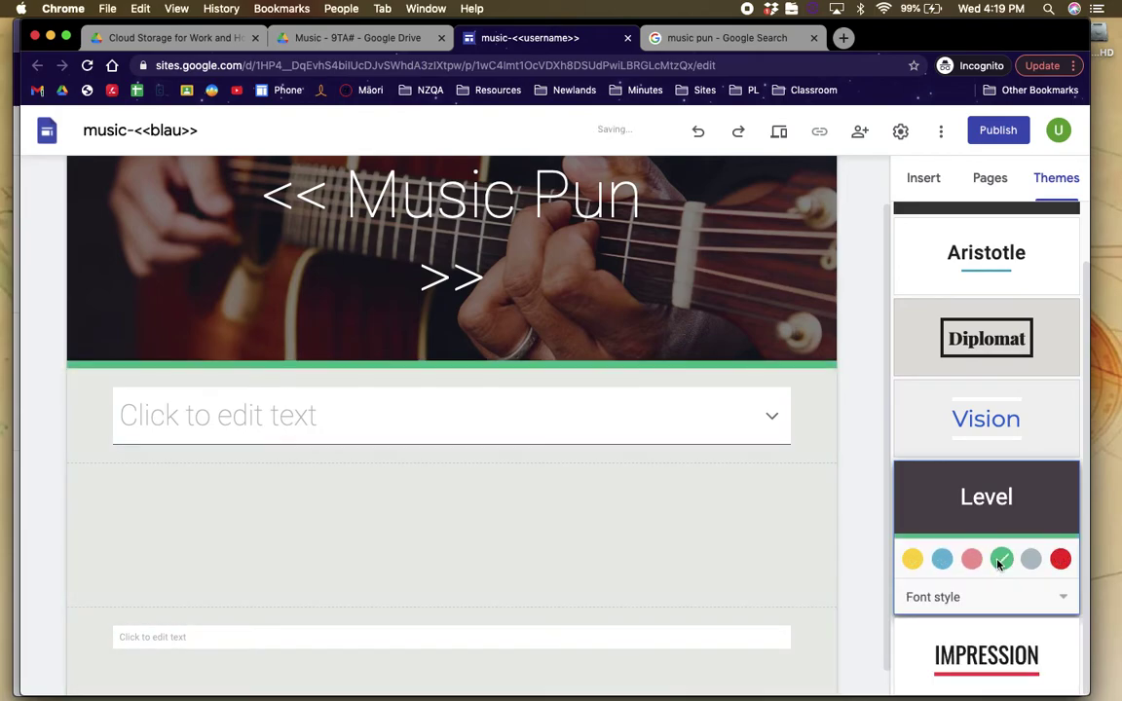
left_click(911, 559)
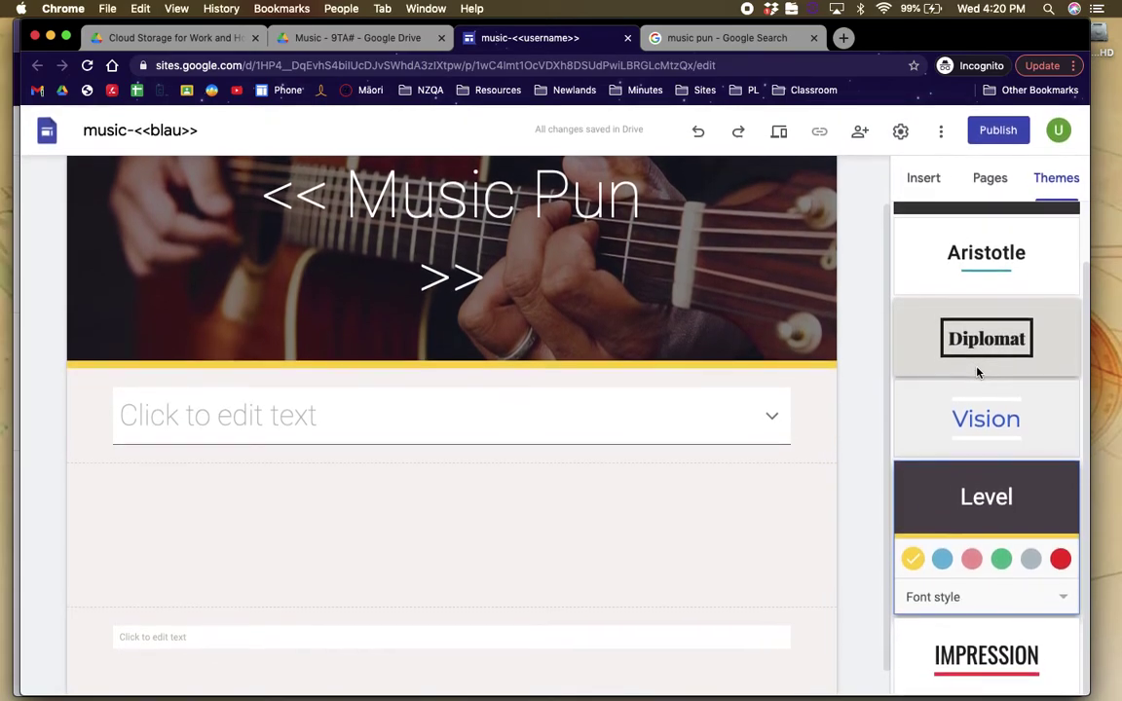
scroll(978, 372, "up", 1)
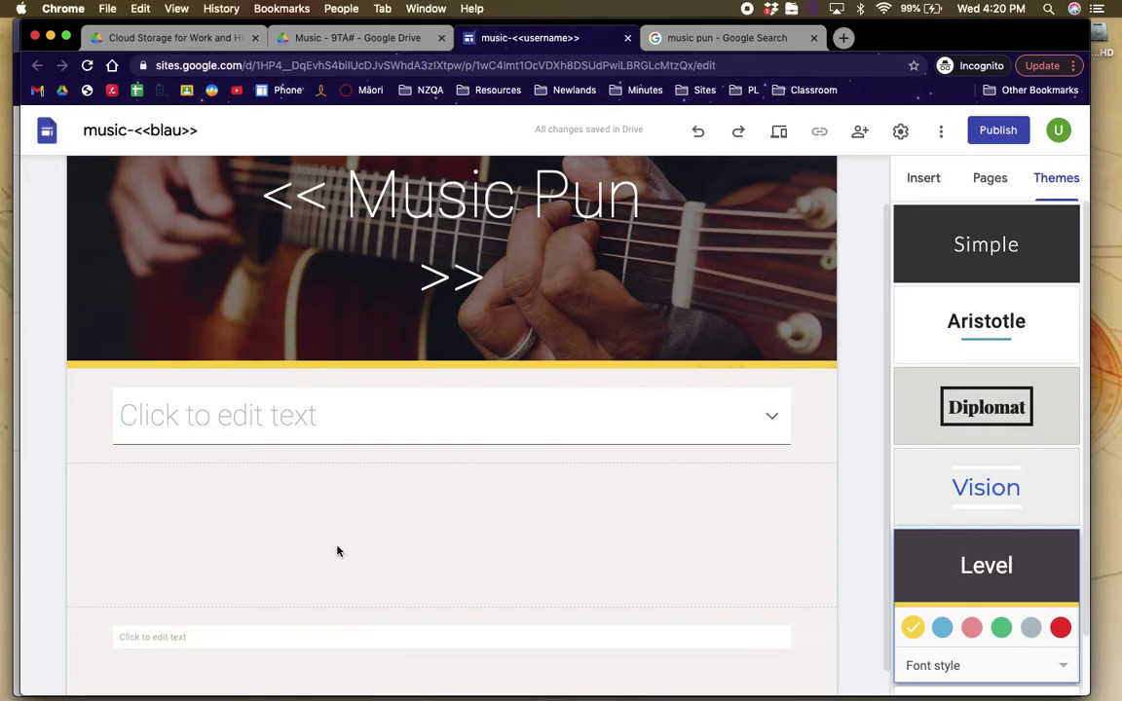
Insert an empty text box below the header and delete it again
left_click(923, 184)
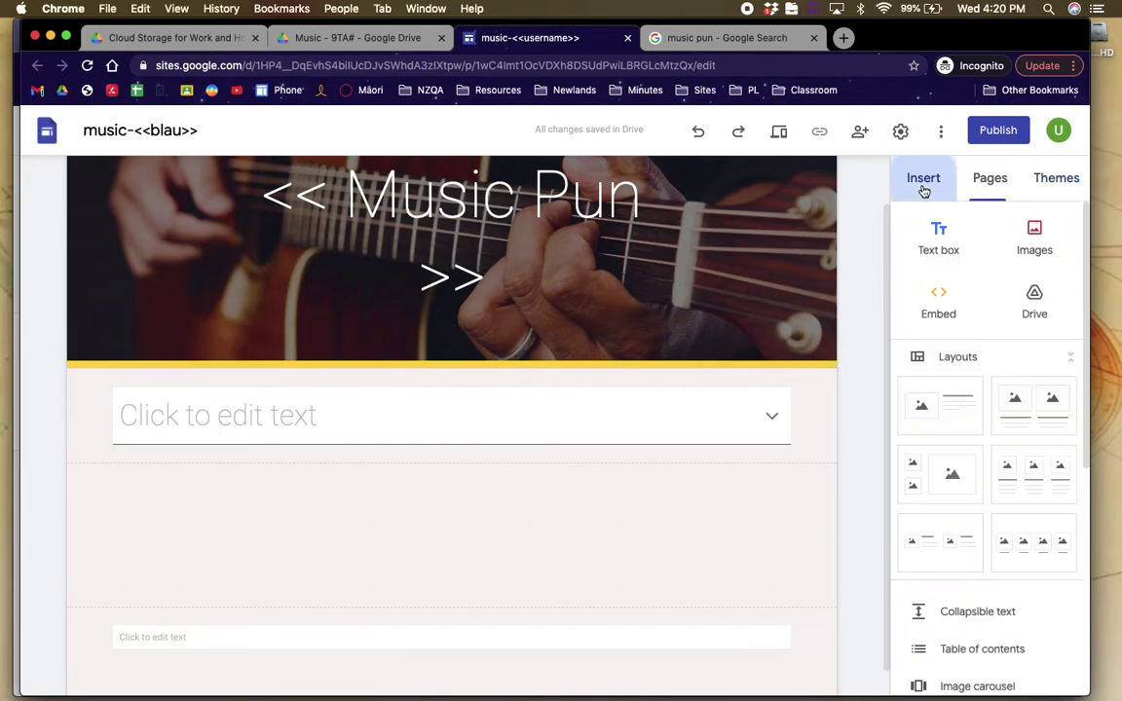
left_click(939, 245)
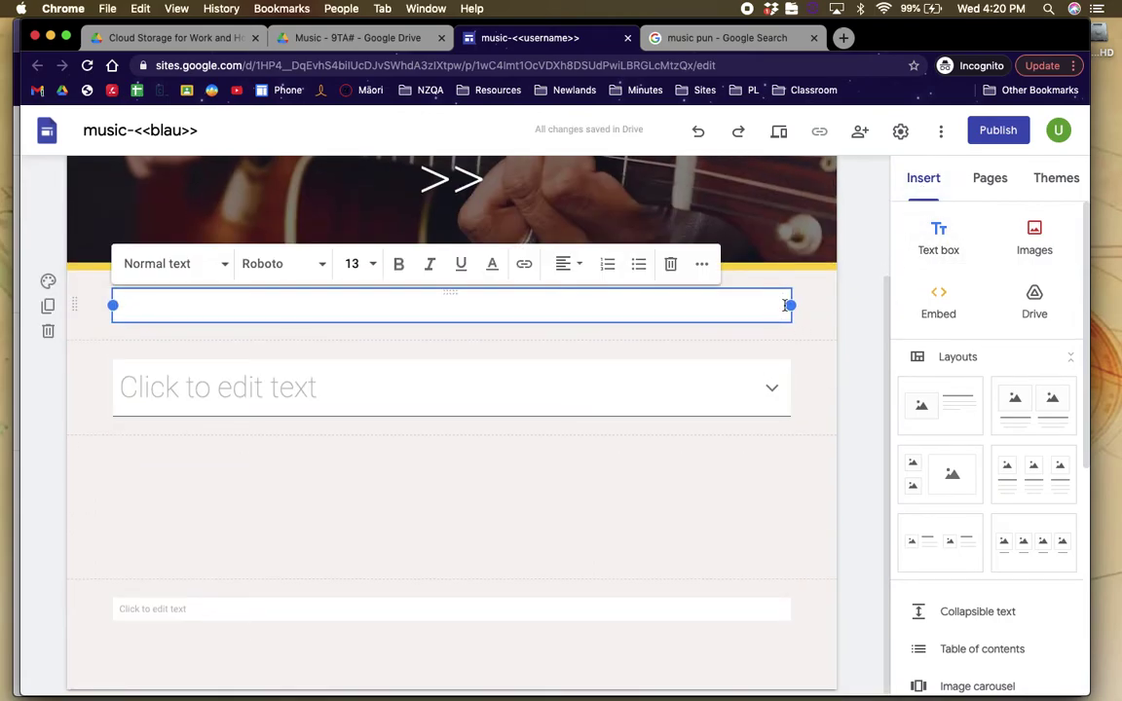
key("Escape")
key("Delete")
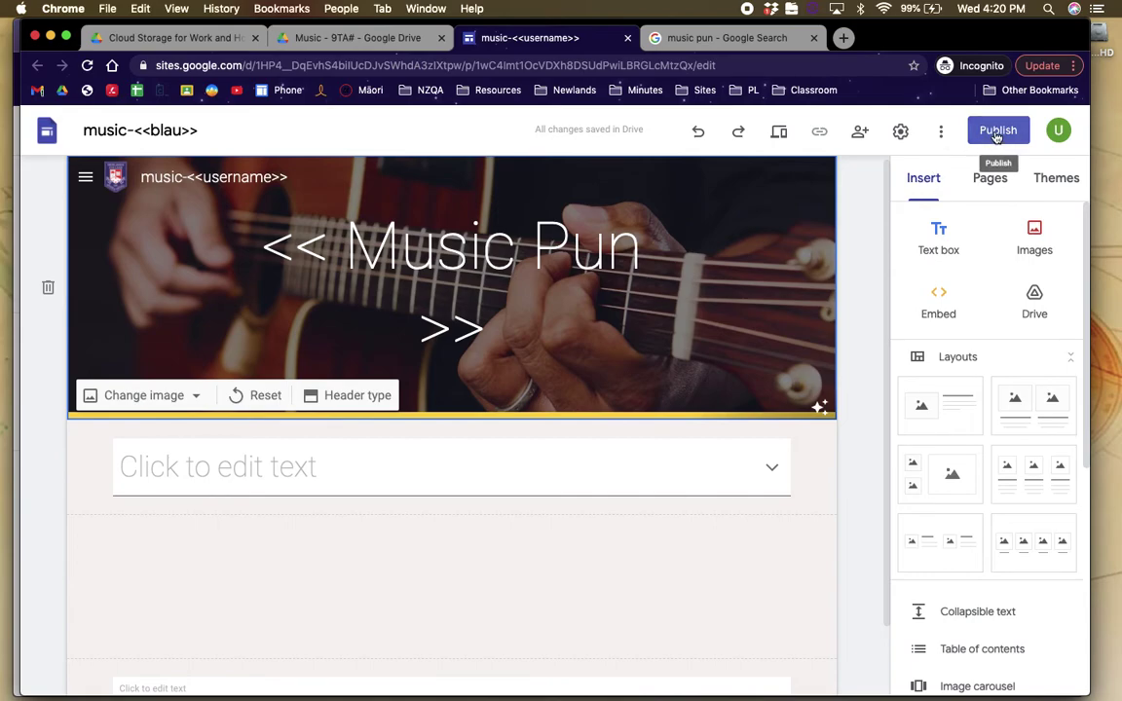
Publish the site with a web address made of "music-", the student's username and the digit 1
left_click(998, 134)
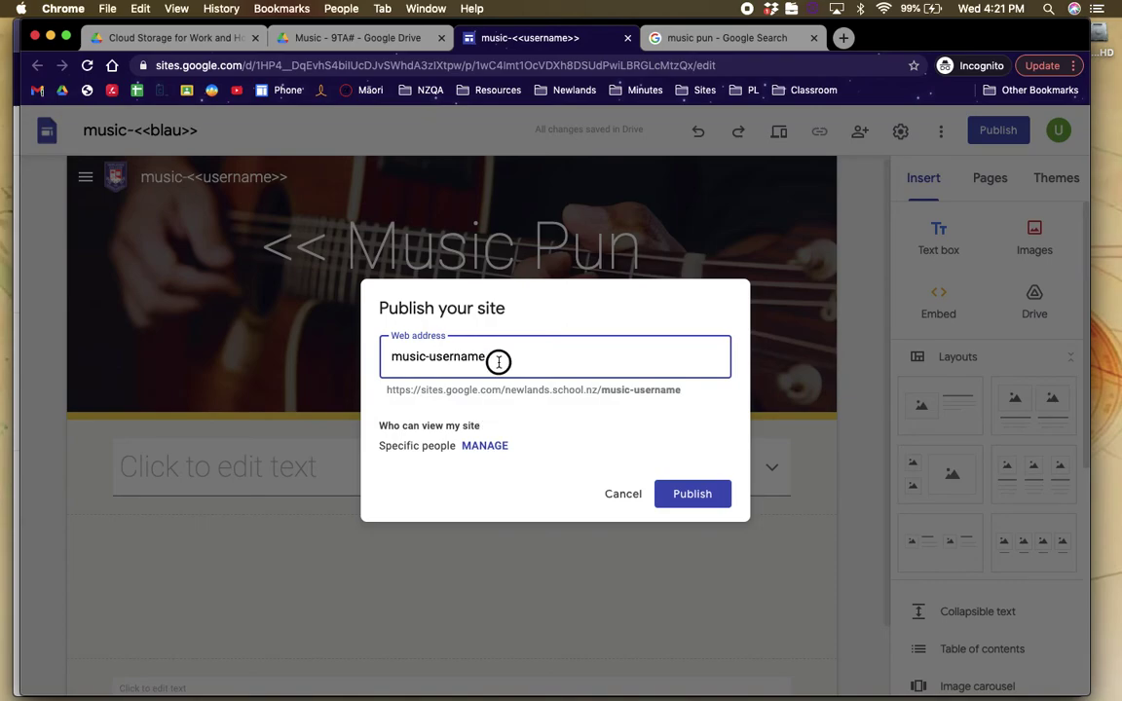
left_click_drag(498, 360, 430, 359)
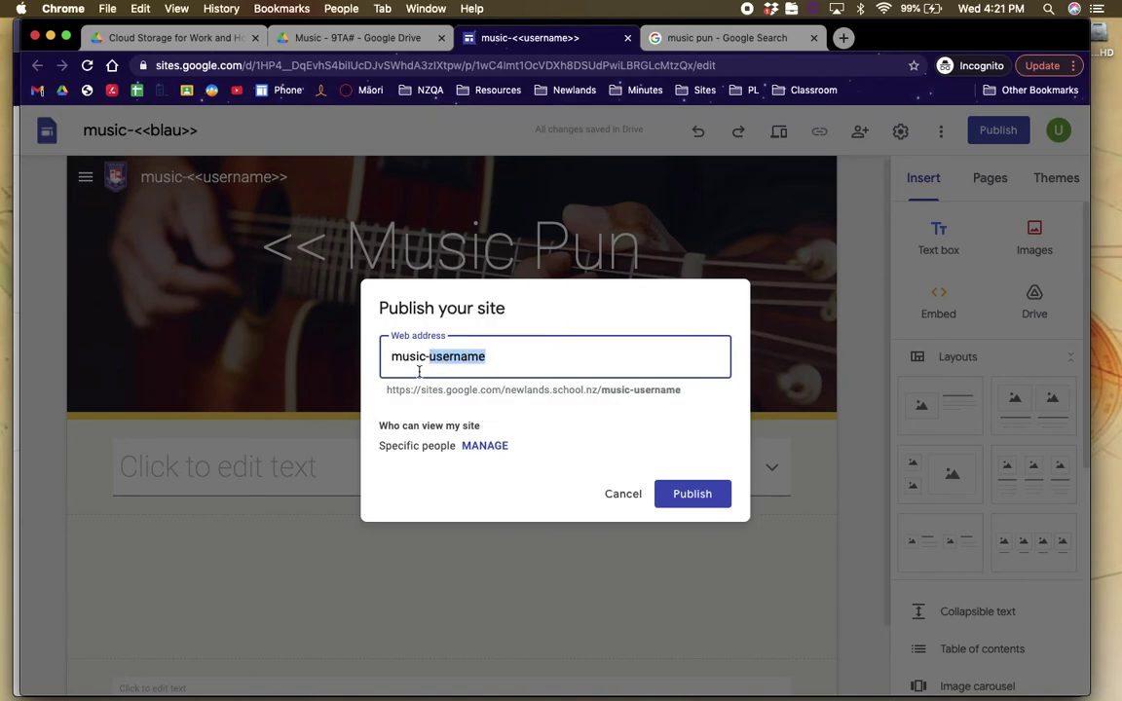
type("bl")
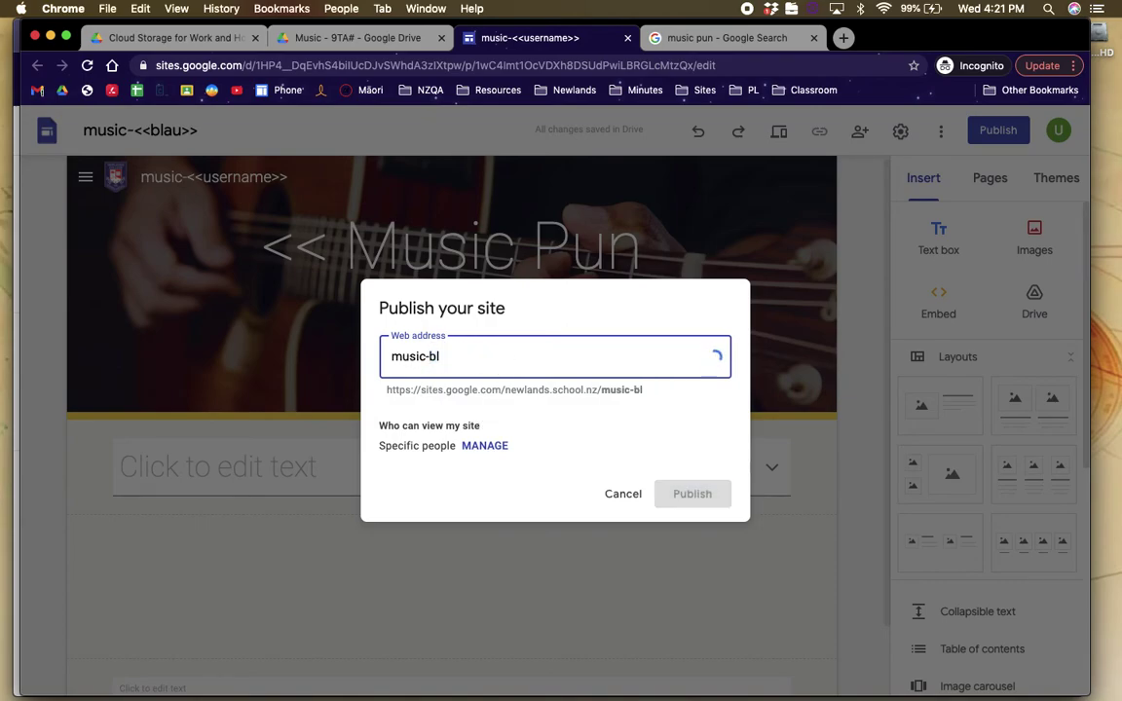
type("au")
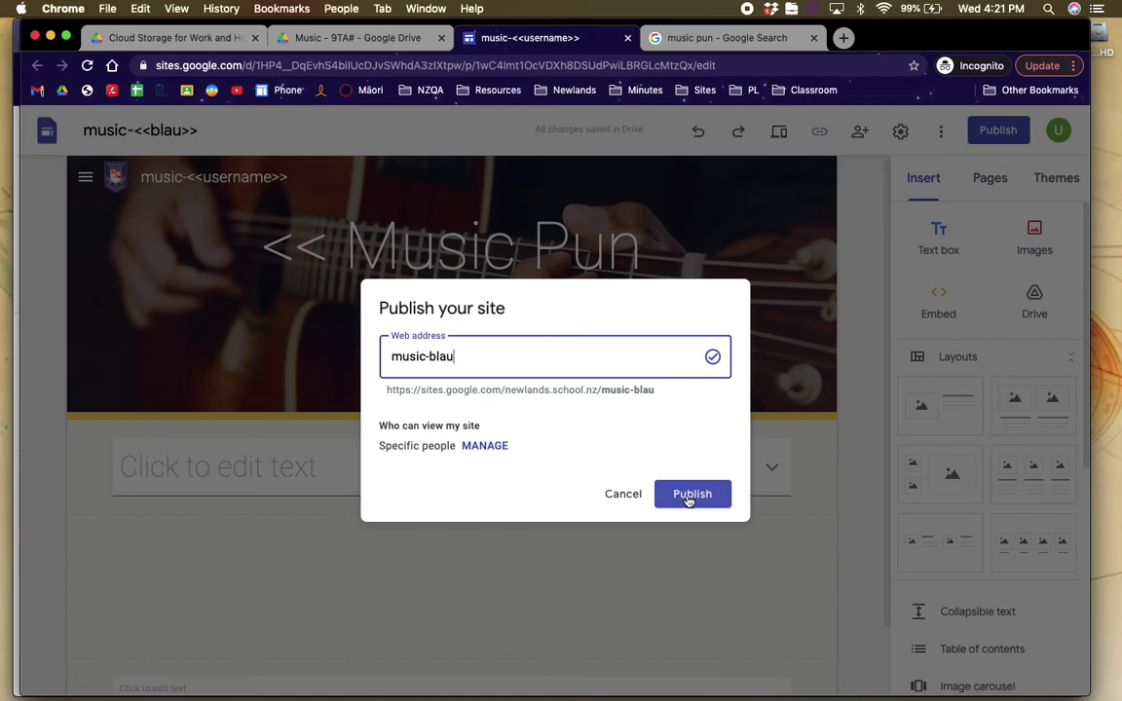
type("1")
left_click(685, 496)
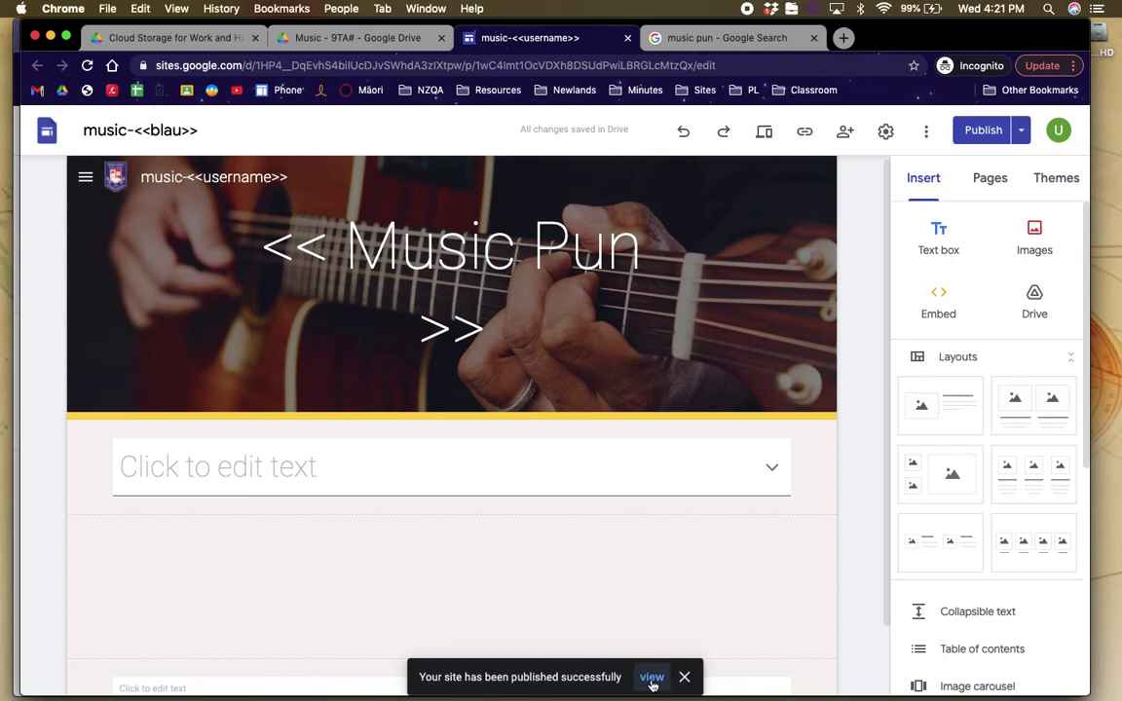
View the published site and select its full web address
left_click(1020, 129)
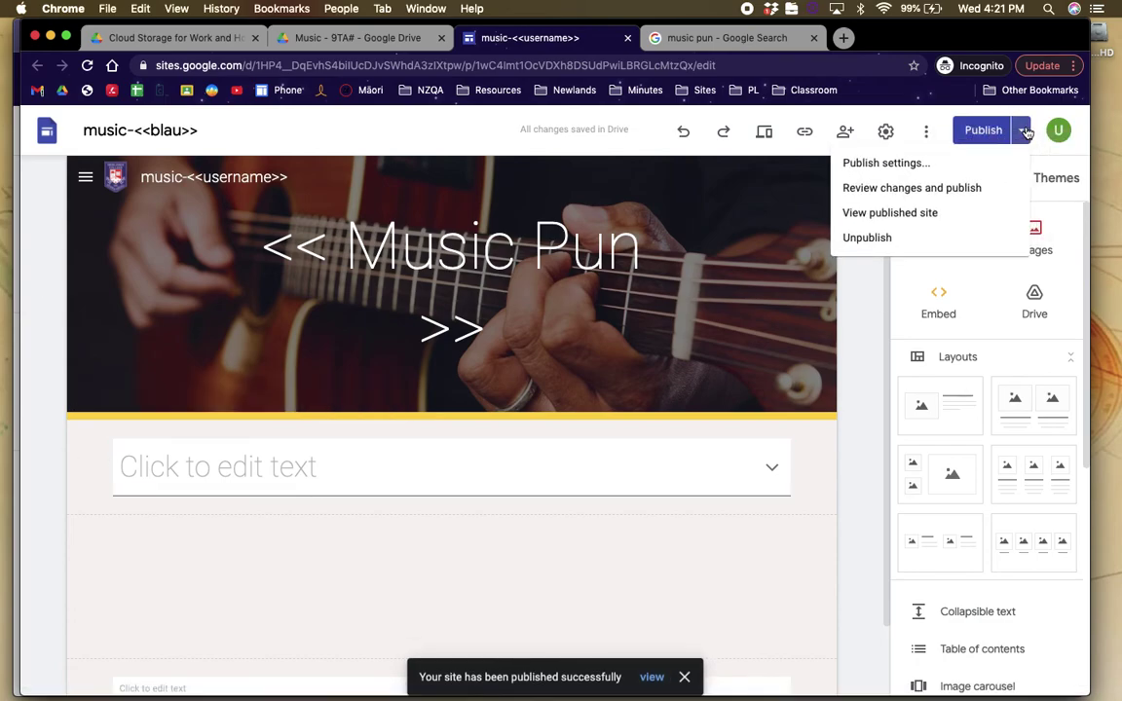
left_click(921, 213)
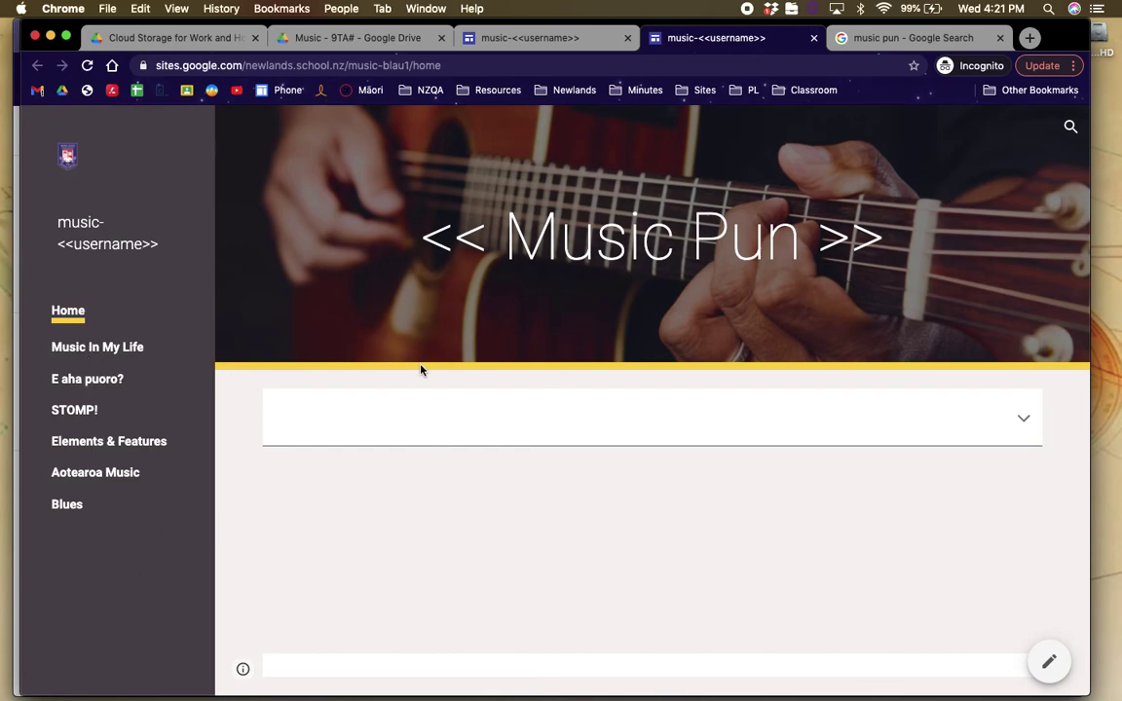
left_click(338, 65)
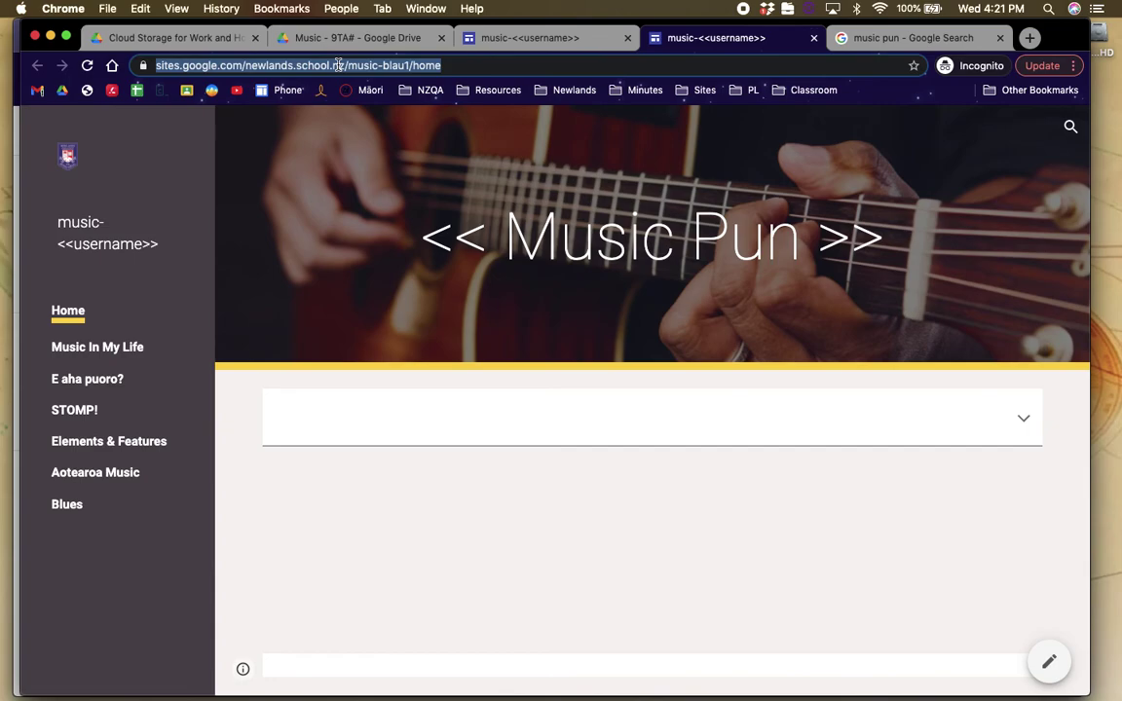
right_click(338, 66)
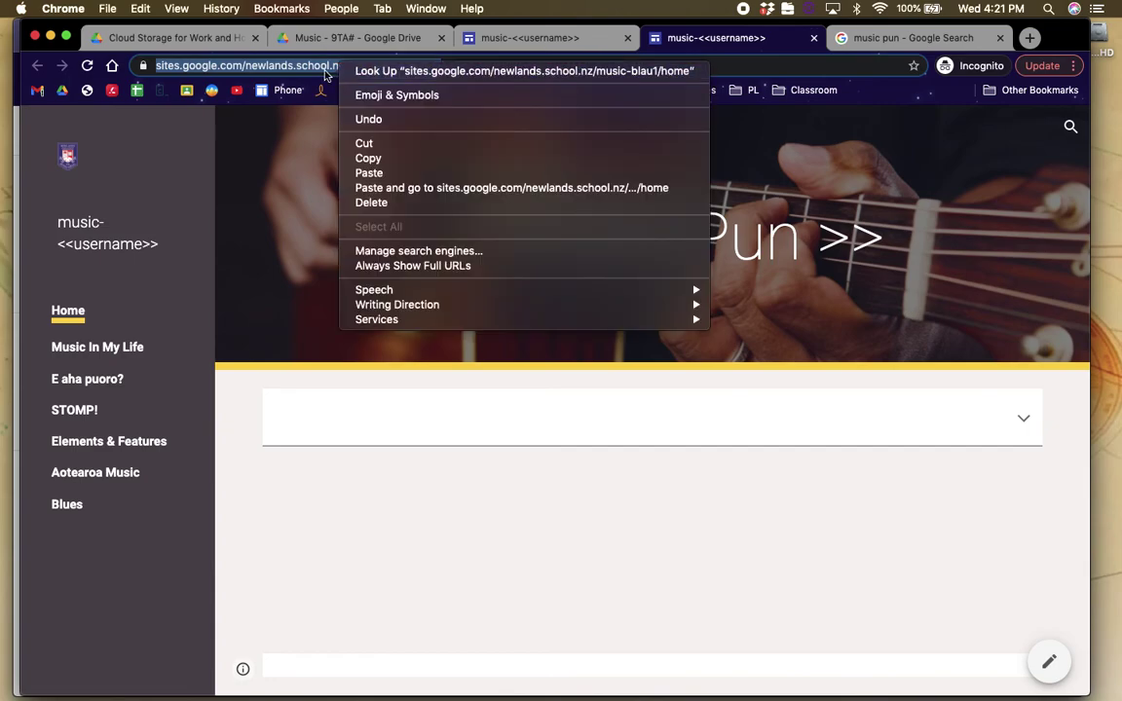
left_click(324, 74)
Switch to the other Chrome window and bring up the Template - 9MUS 2021 classwork page in Google Classroom
key("ctrl+Up")
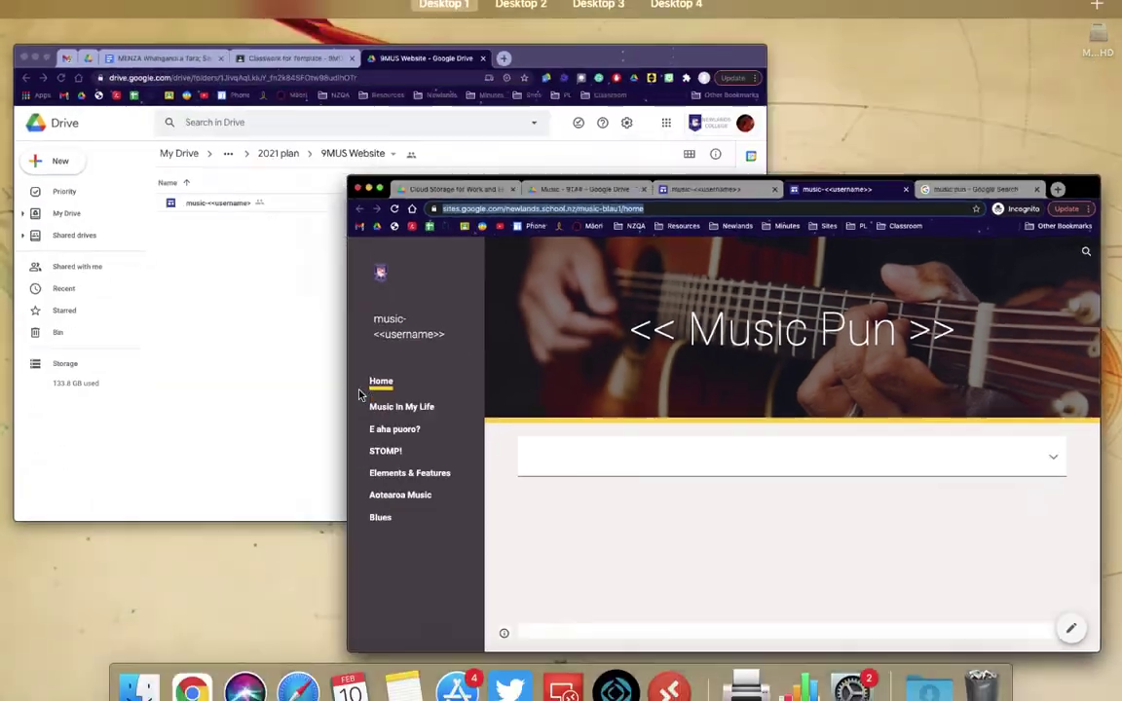
left_click(421, 254)
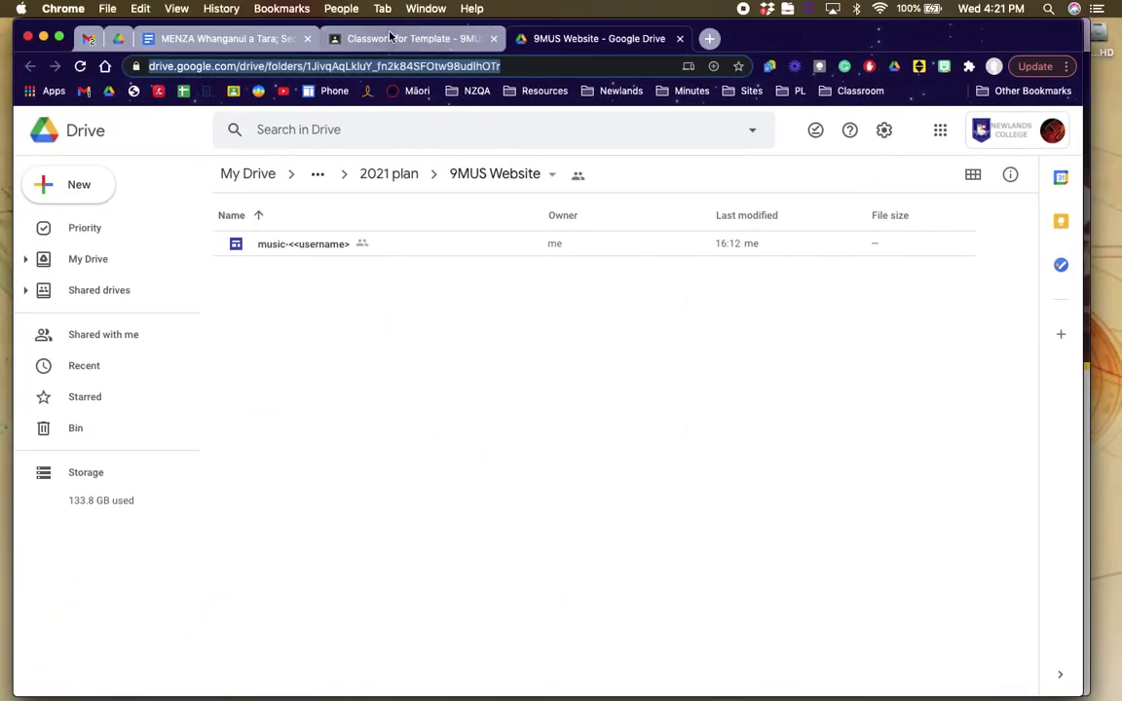
left_click(355, 39)
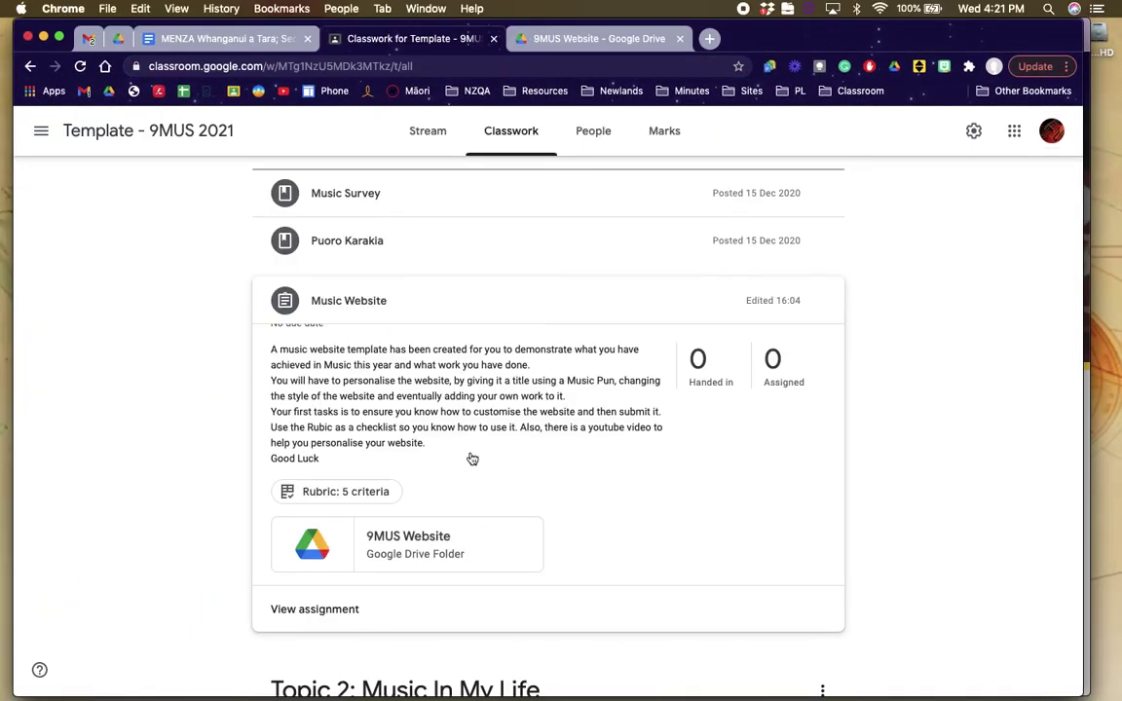